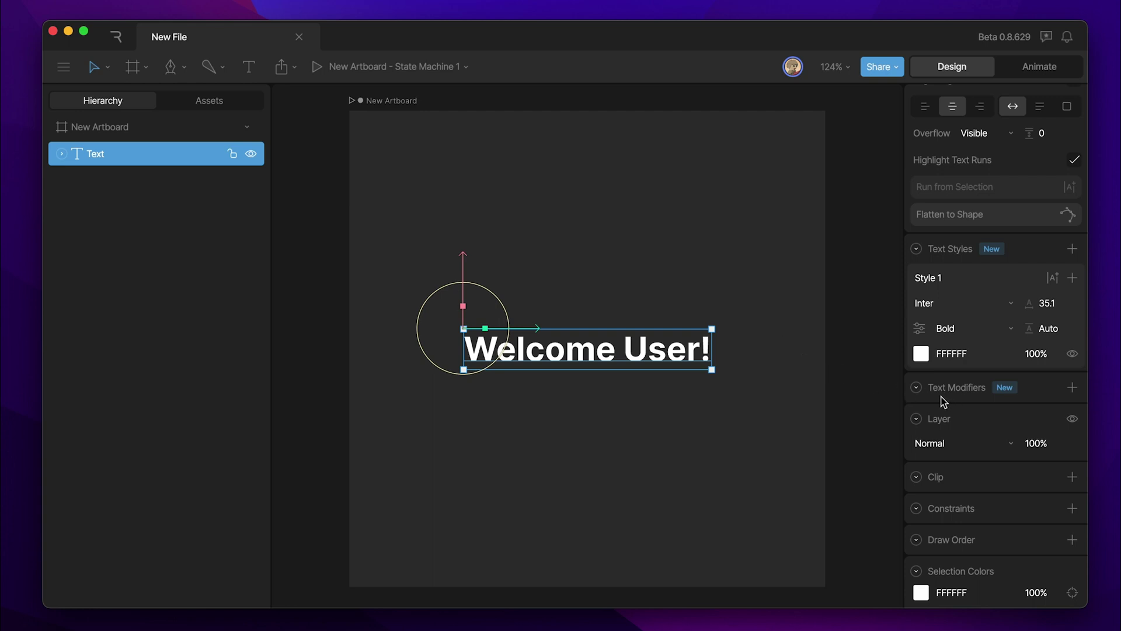
Step: Add a Position modifier, with X and Y at 0, to Modifier Group 1
left_click(1072, 388)
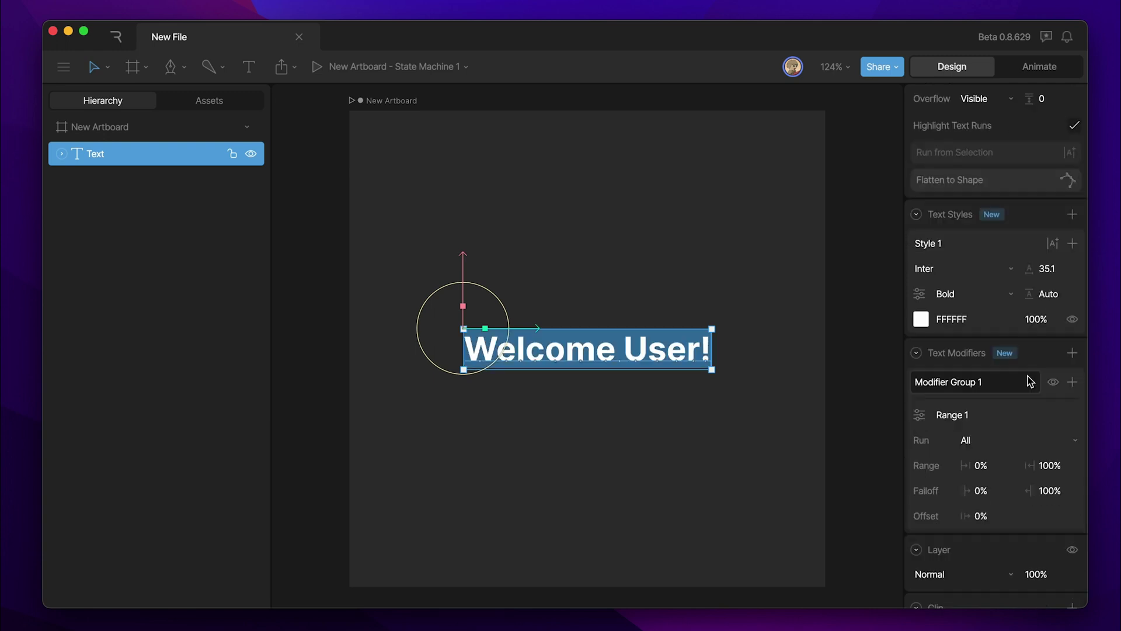
left_click(1073, 384)
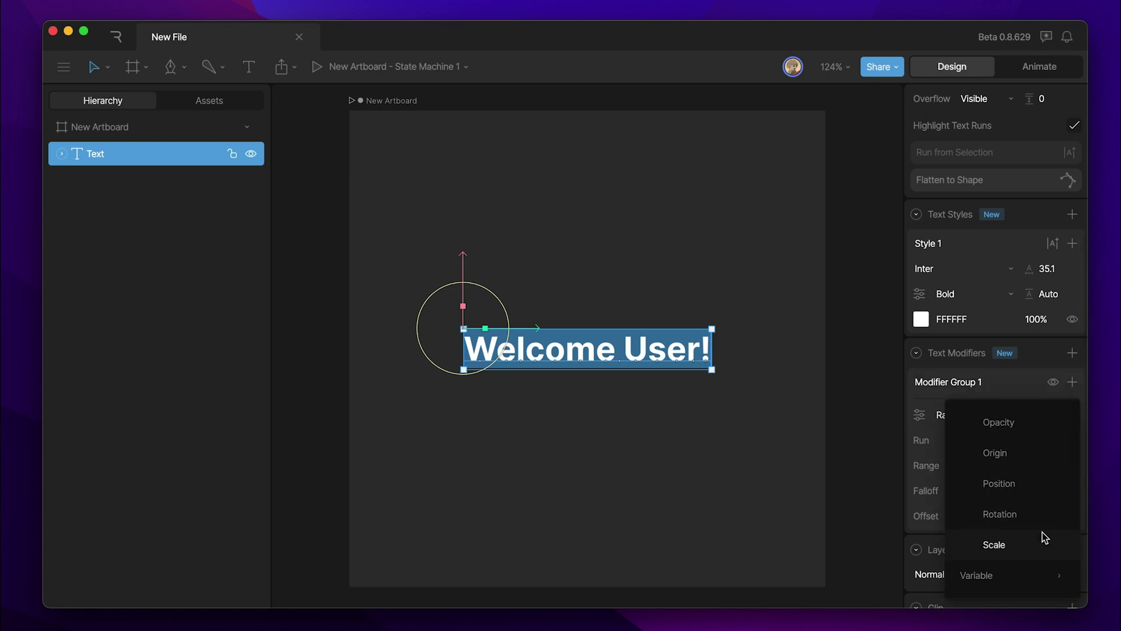
scroll(1042, 534, "down", 1)
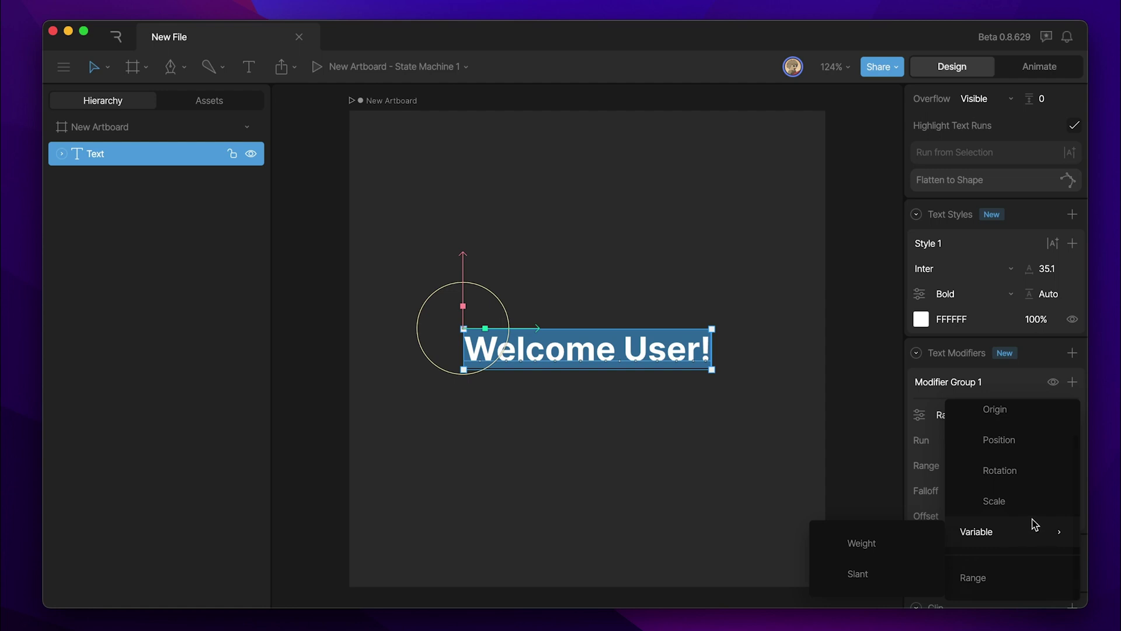
scroll(1030, 508, "up", 1)
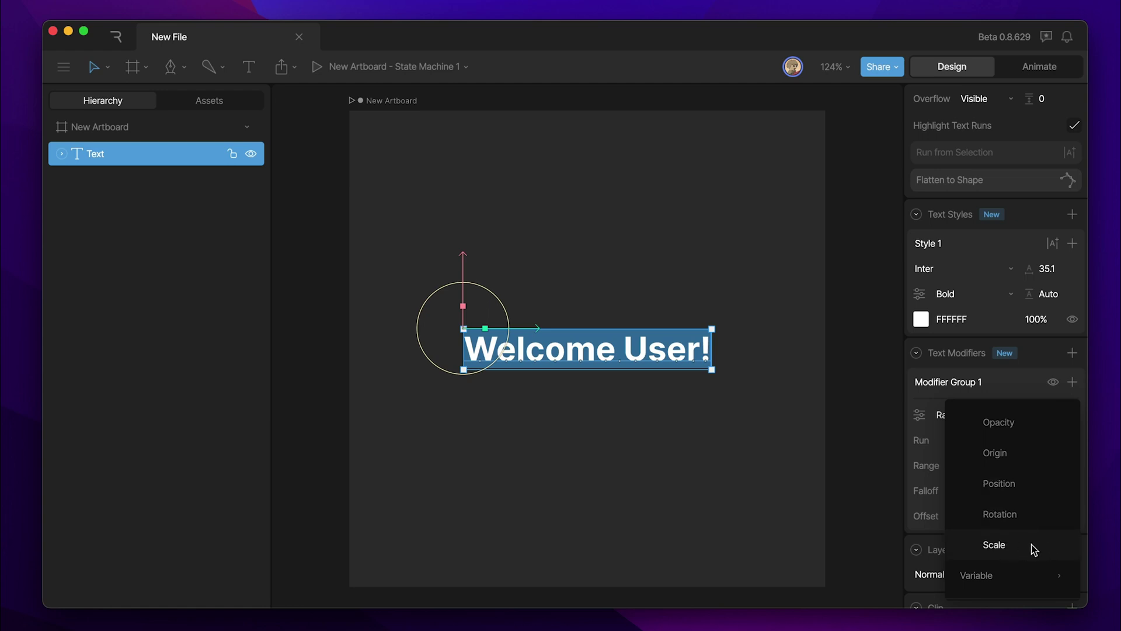
scroll(1031, 544, "down", 1)
mouse_move(1029, 544)
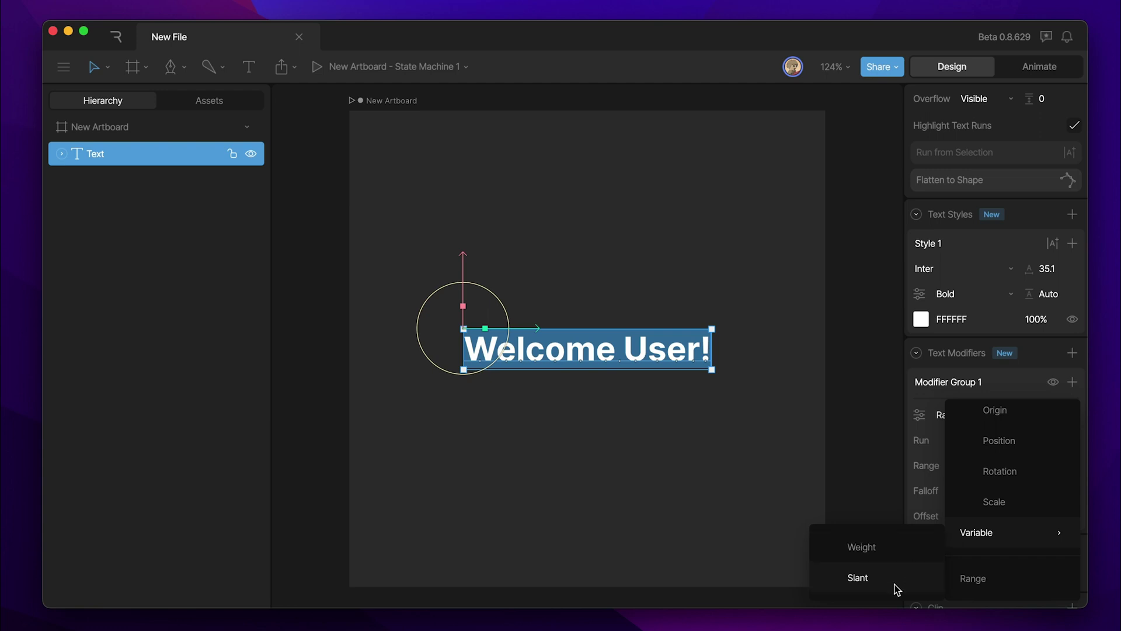
left_click(999, 441)
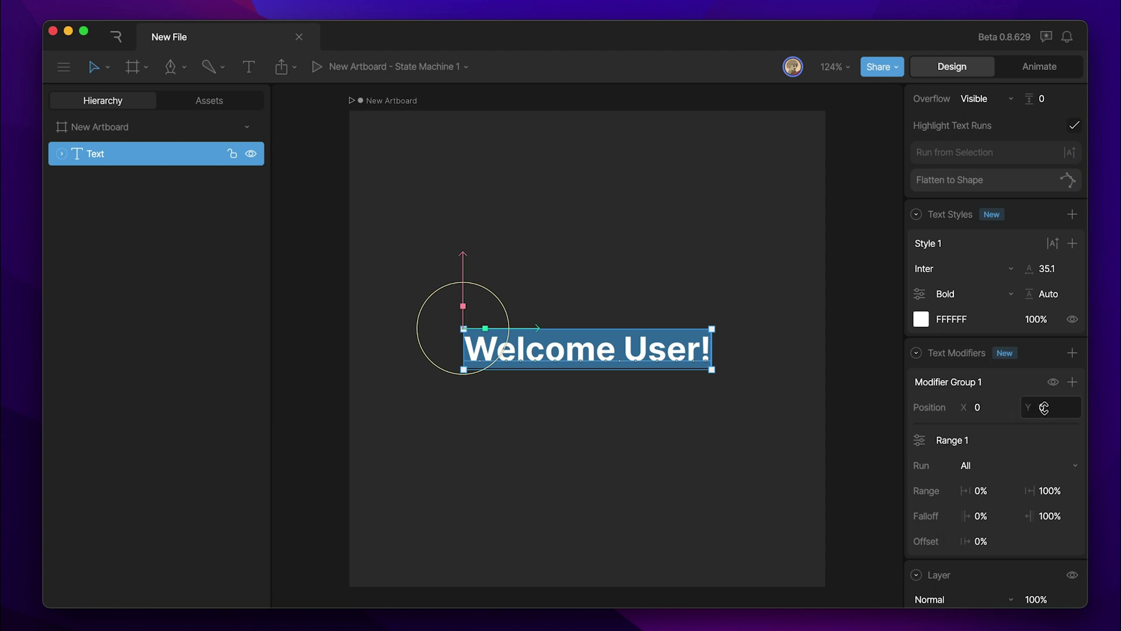
Step: Undo the trial move and set the Position modifier's Y to -16.5 to lift the letters
left_click_drag(1044, 408, 989, 372)
key("super+z")
key("super+z")
mouse_move(1054, 407)
left_mouse_down()
mouse_move(1055, 426)
mouse_move(1053, 412)
left_mouse_up()
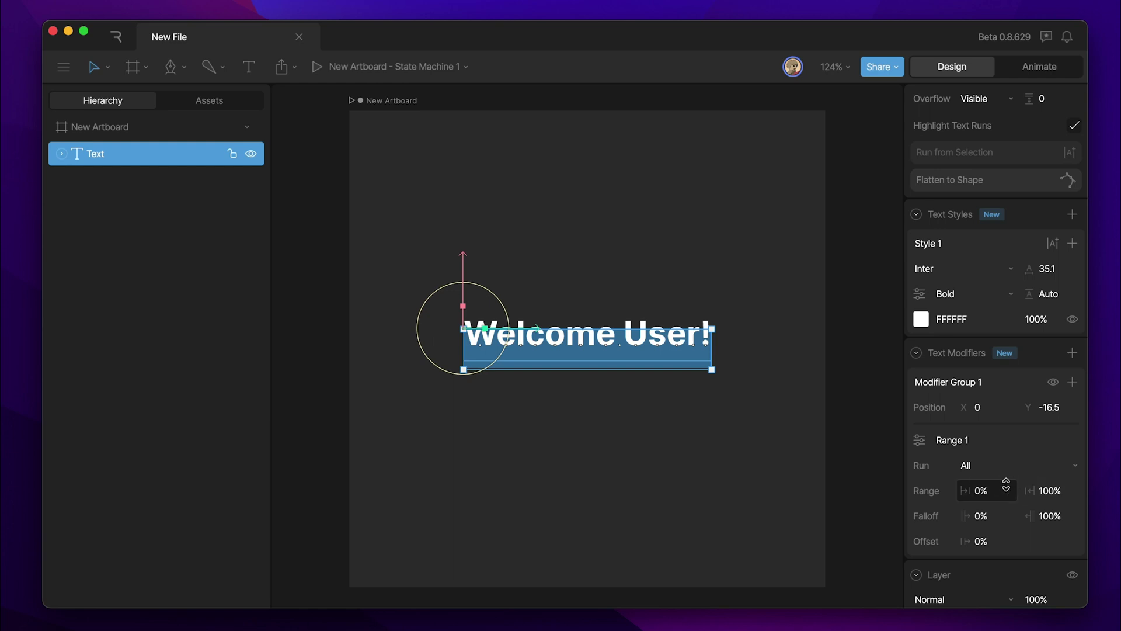
Step: Leave Range 1 at 0%–100% and set its falloff start to 31% and end to 70%
left_click_drag(987, 491, 984, 412)
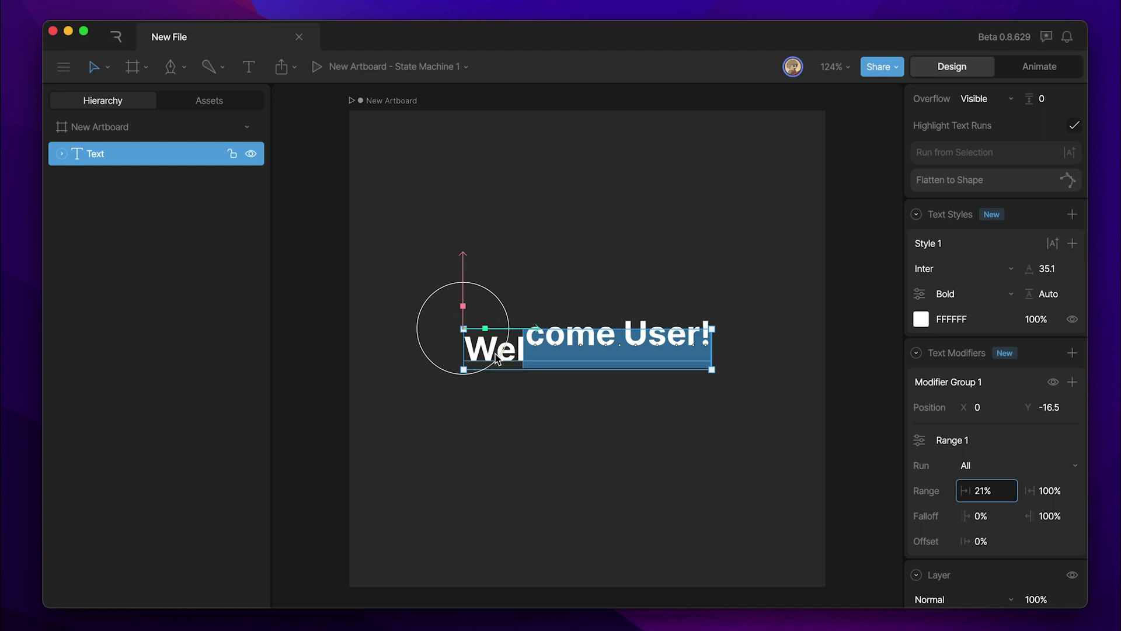
left_click_drag(1060, 485, 1058, 599)
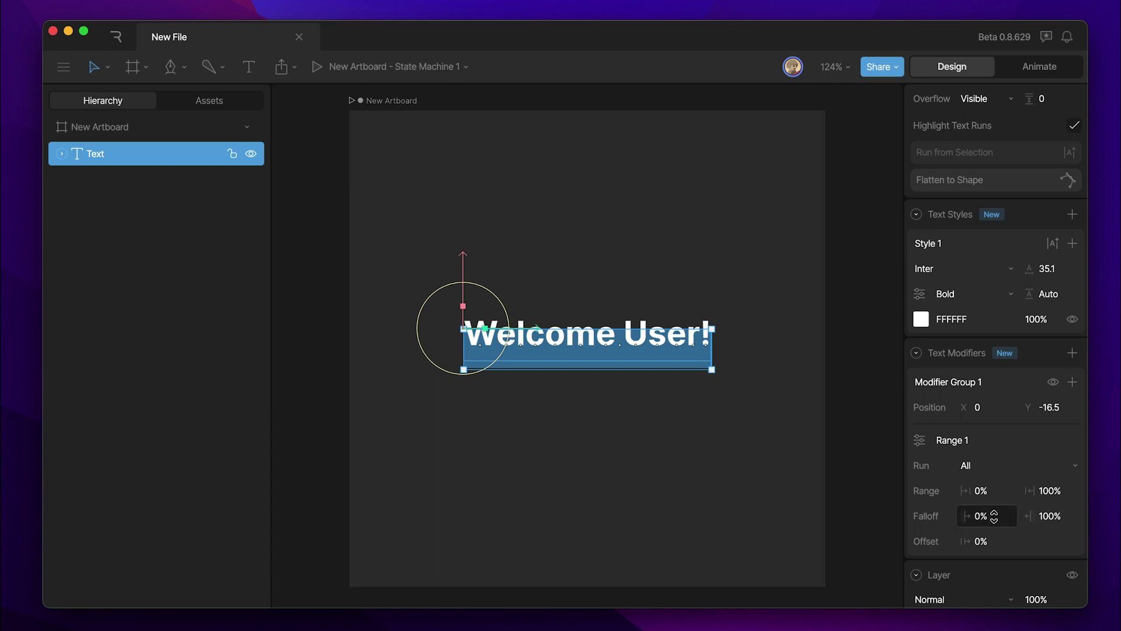
left_click_drag(994, 516, 986, 400)
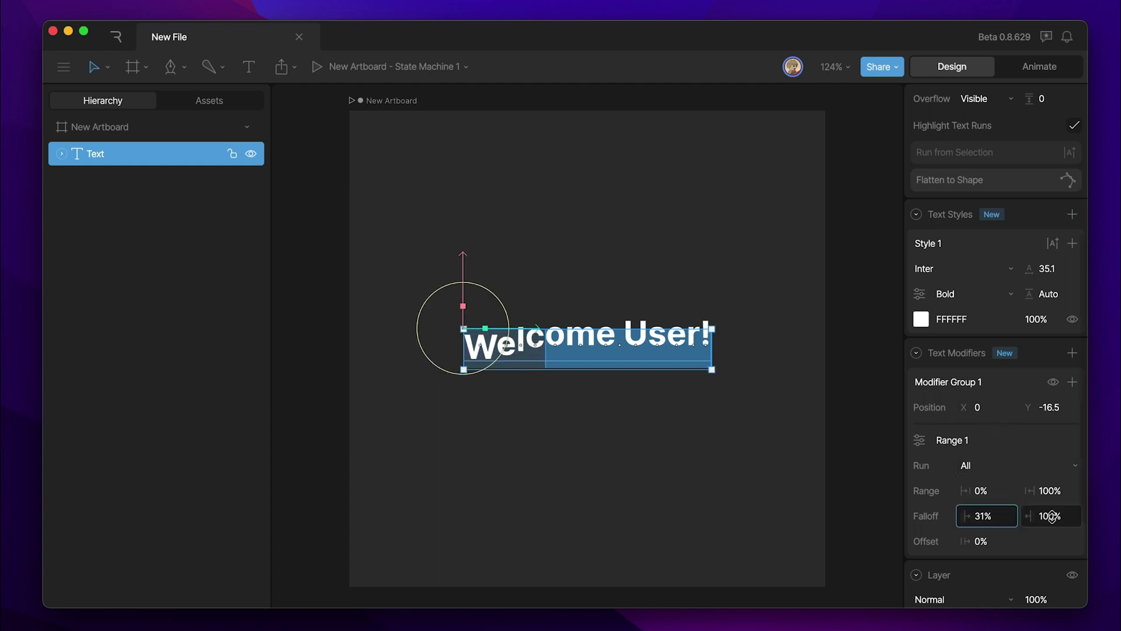
left_click_drag(1051, 516, 1063, 628)
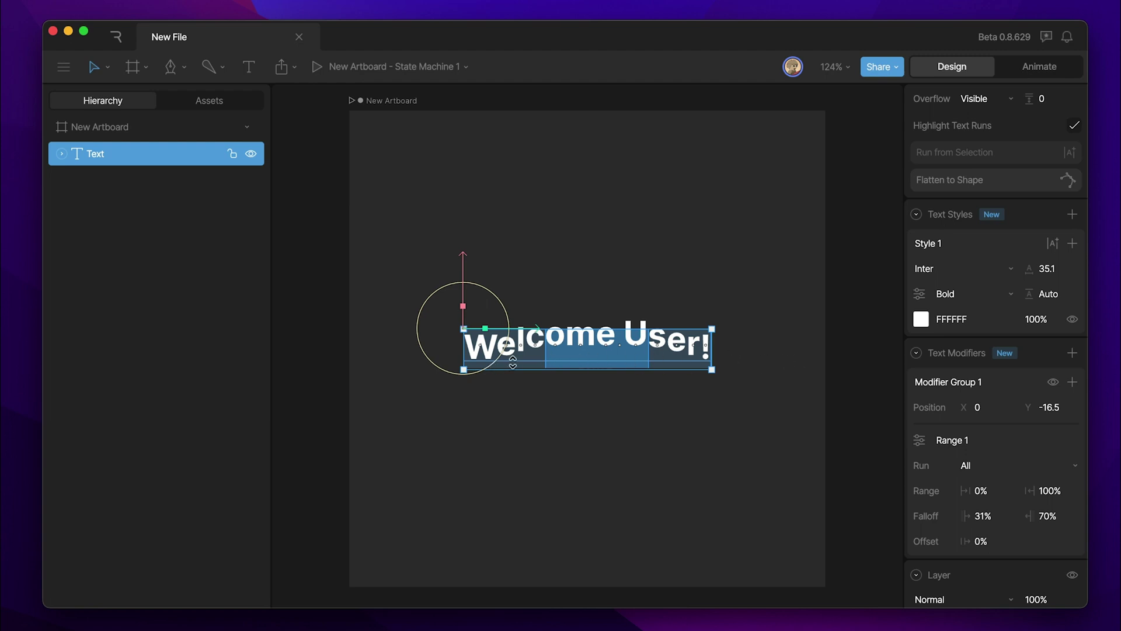
mouse_move(981, 539)
left_mouse_down()
mouse_move(959, 240)
mouse_move(919, 152)
mouse_move(967, 292)
mouse_move(993, 624)
mouse_move(969, 183)
mouse_move(986, 629)
mouse_move(938, 446)
mouse_move(947, 257)
mouse_move(987, 526)
left_mouse_up()
left_click(1072, 383)
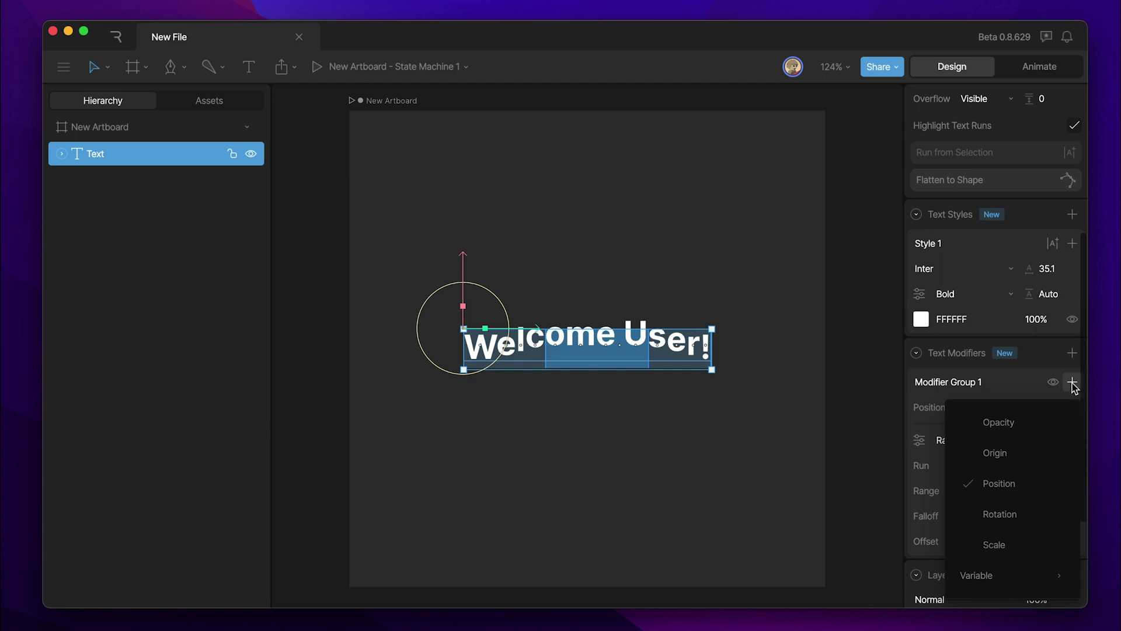
left_click(1042, 433)
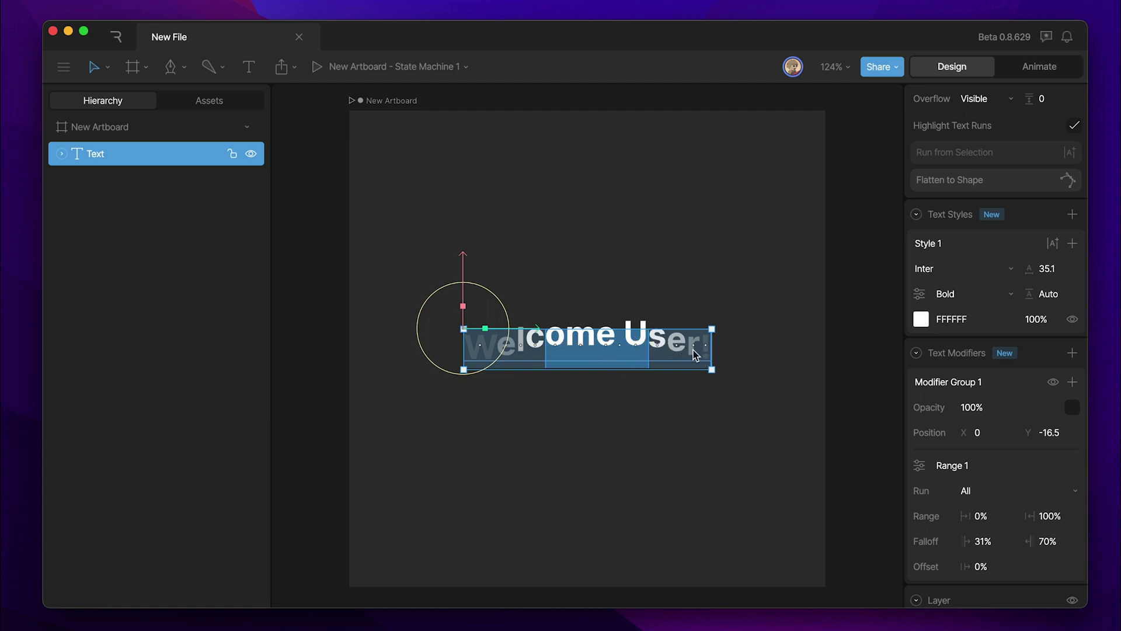
left_click(991, 408)
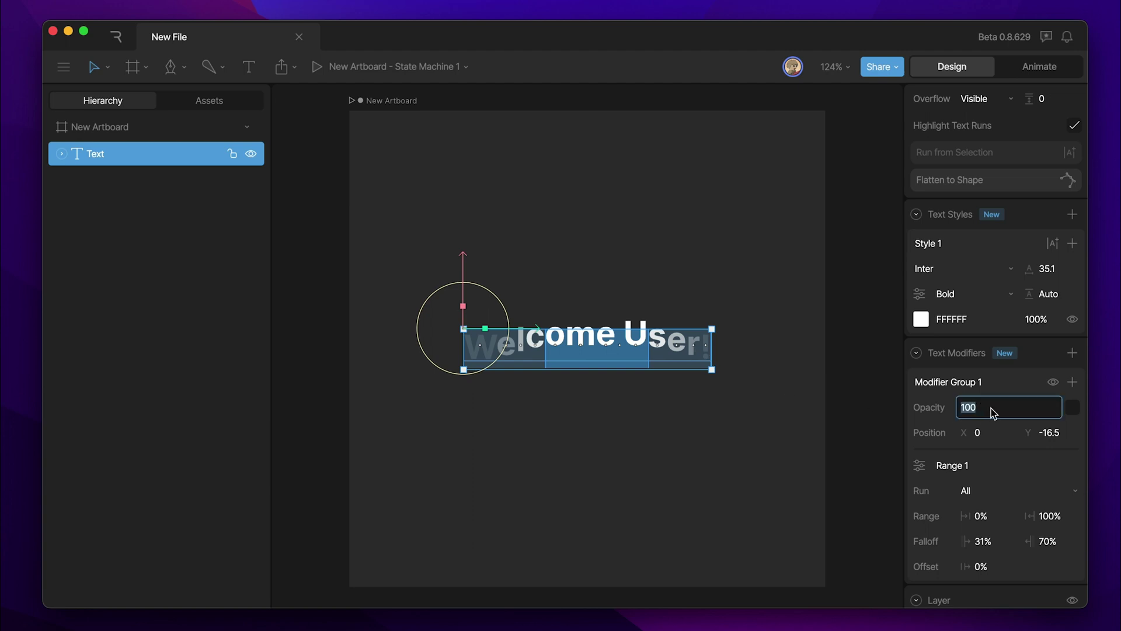
type("0")
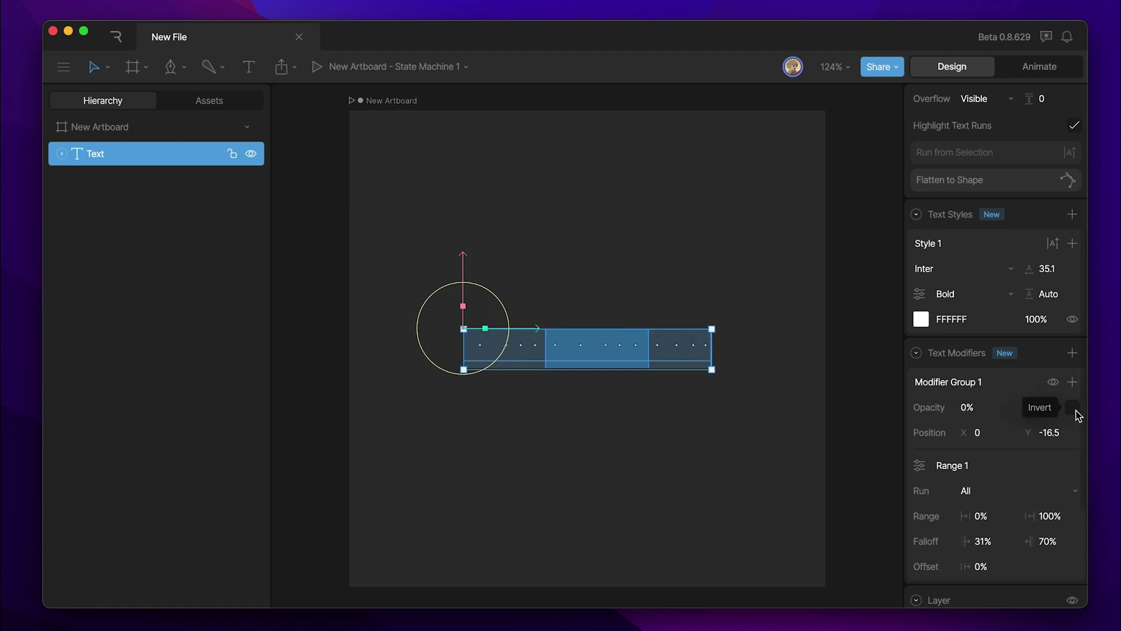
left_click(1074, 412)
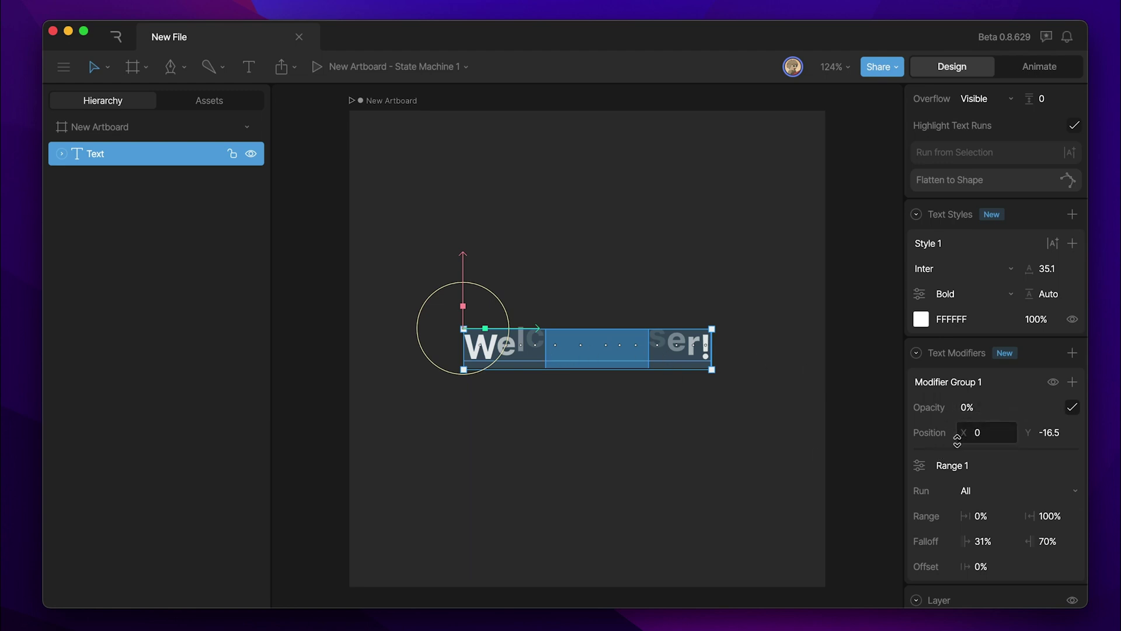
left_click(1072, 382)
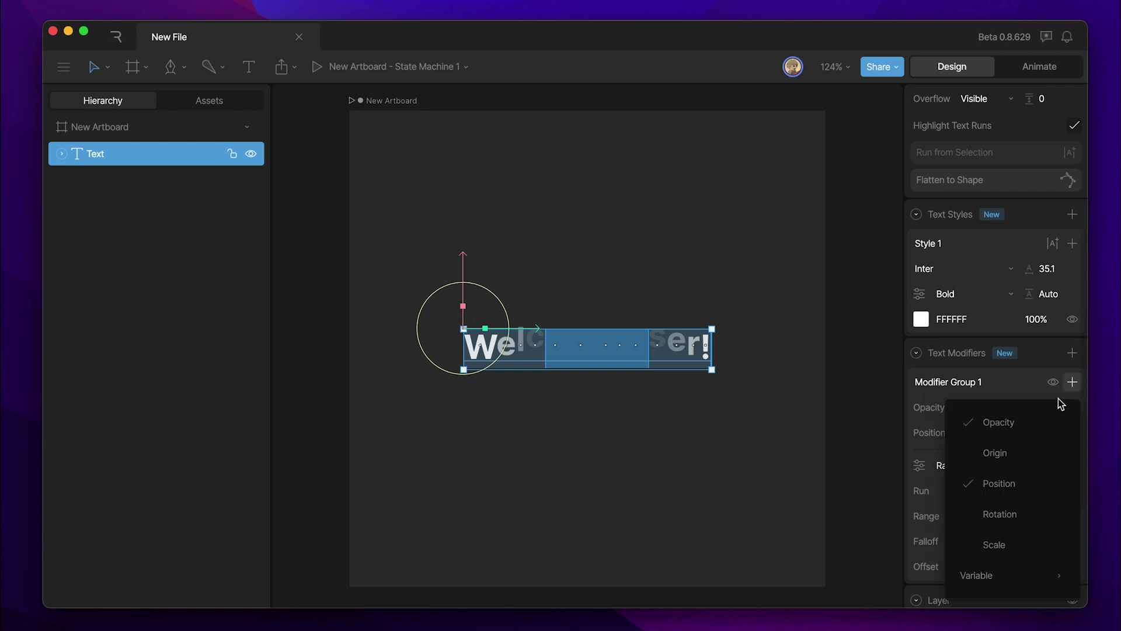
left_click(1016, 377)
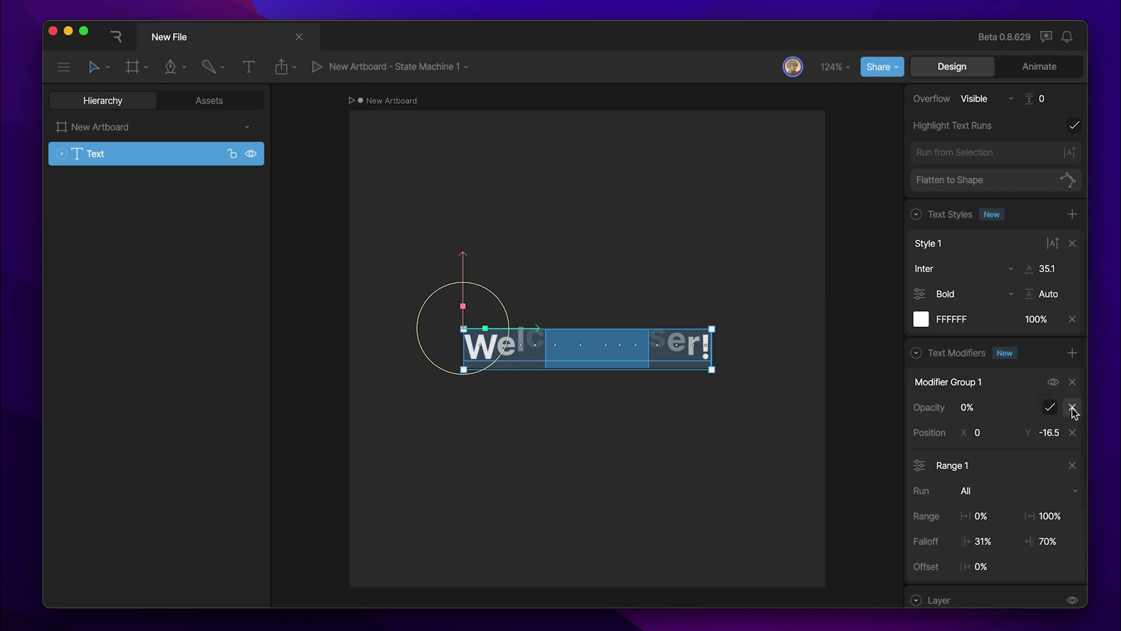
left_click(1072, 407)
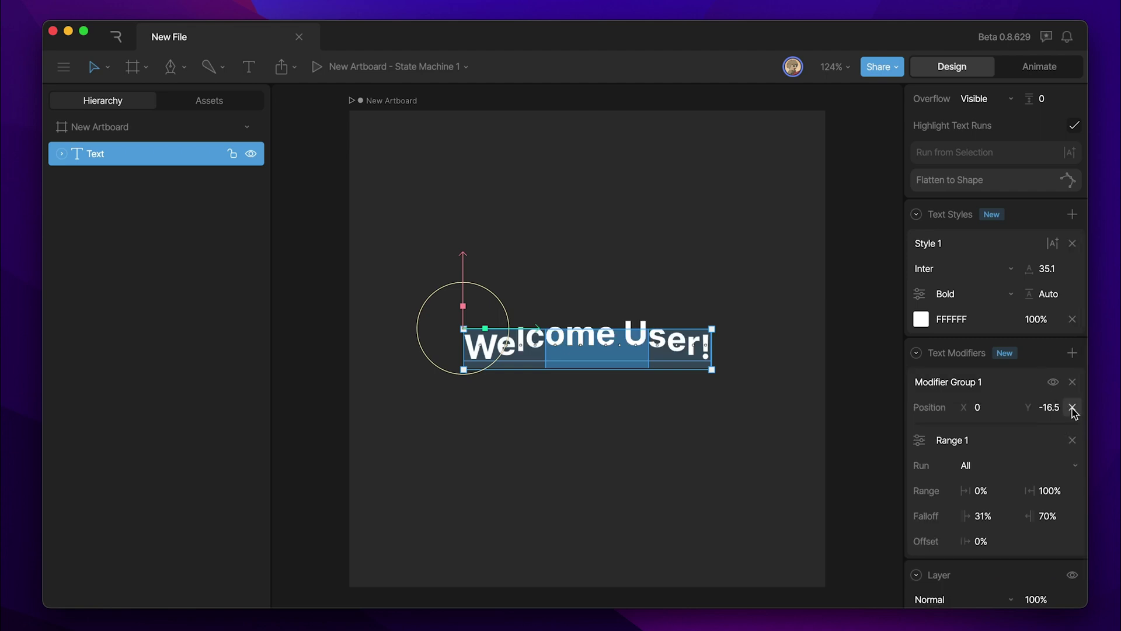
Step: Open Range 1's Text Modifier Range settings, keep Add mode and adjust the strength
left_click(920, 441)
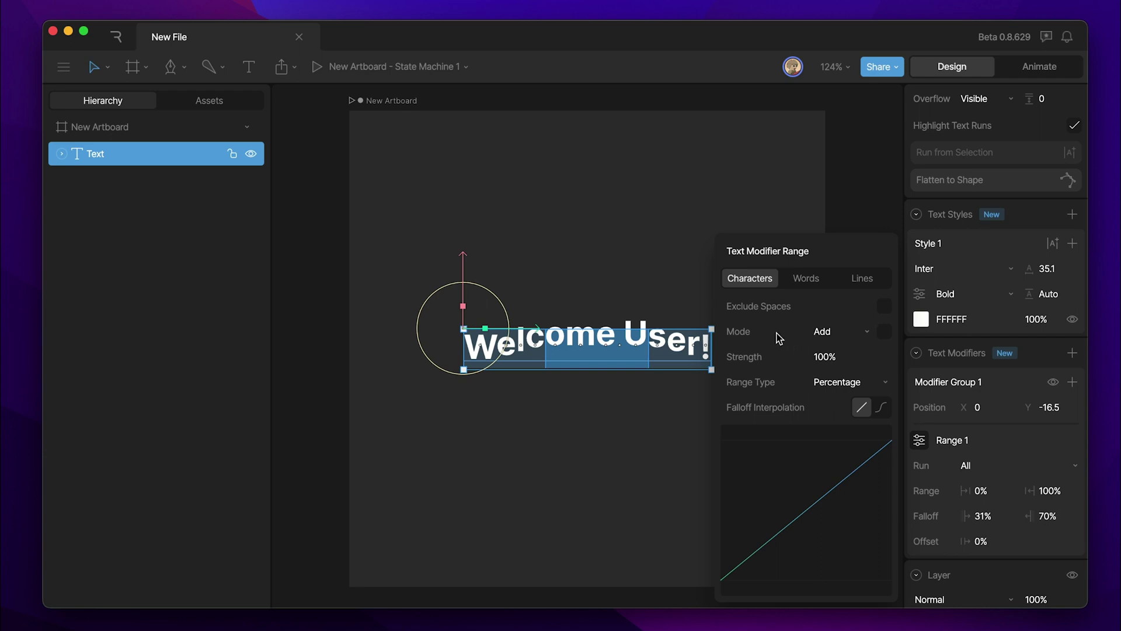
left_click(847, 339)
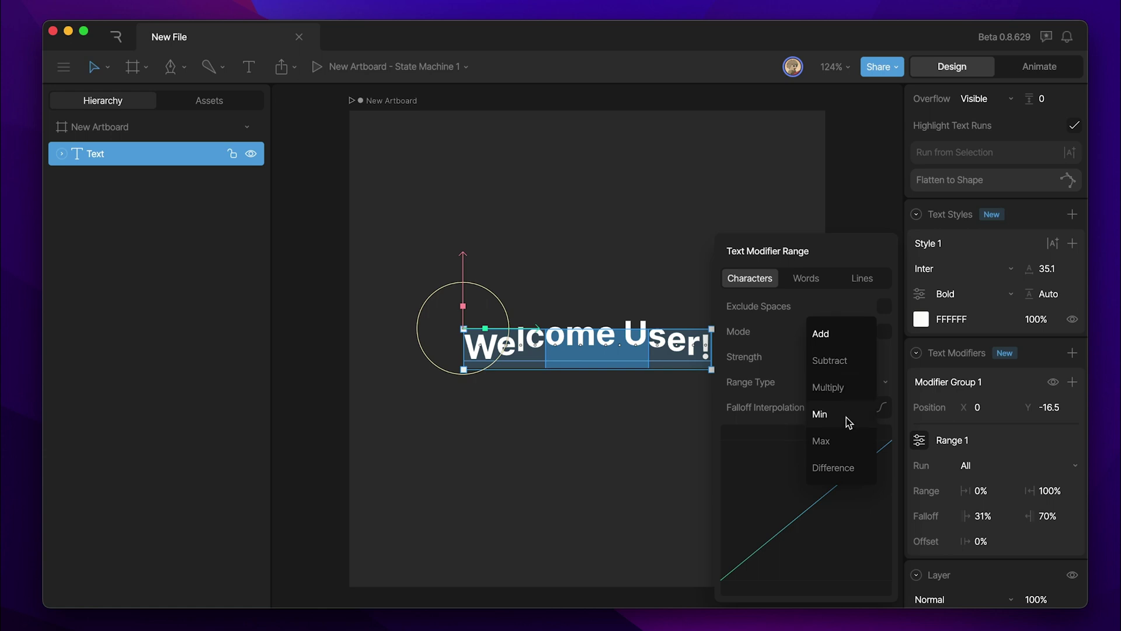
left_click(780, 366)
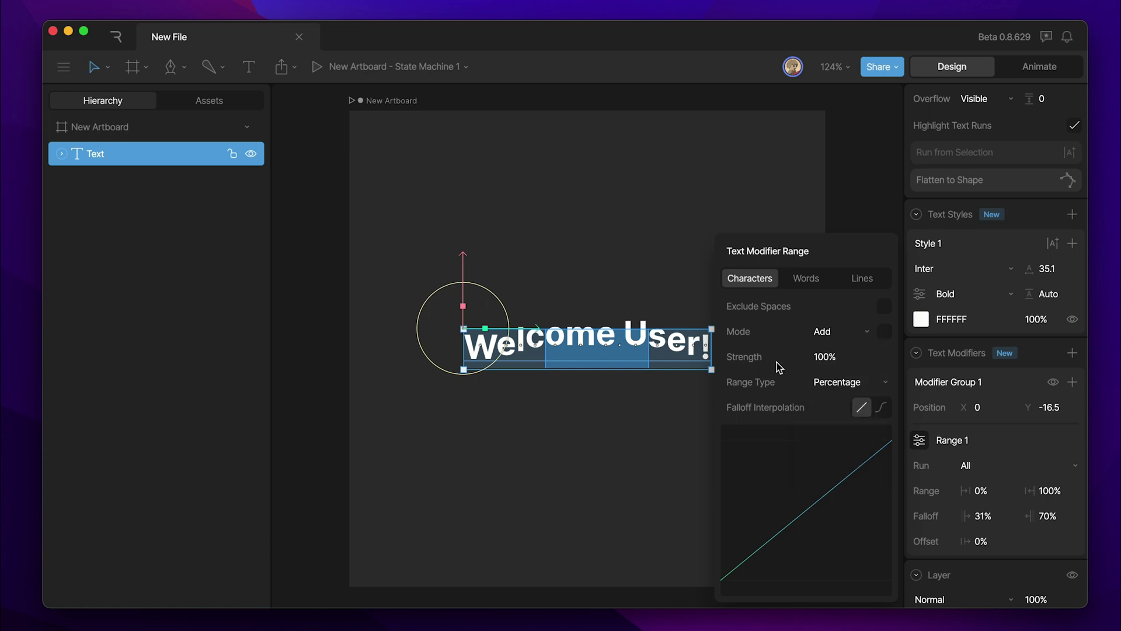
left_click_drag(830, 356, 814, 289)
Step: Switch Range 1 to a character-index range type, with range end and falloff end at 13
left_click(860, 389)
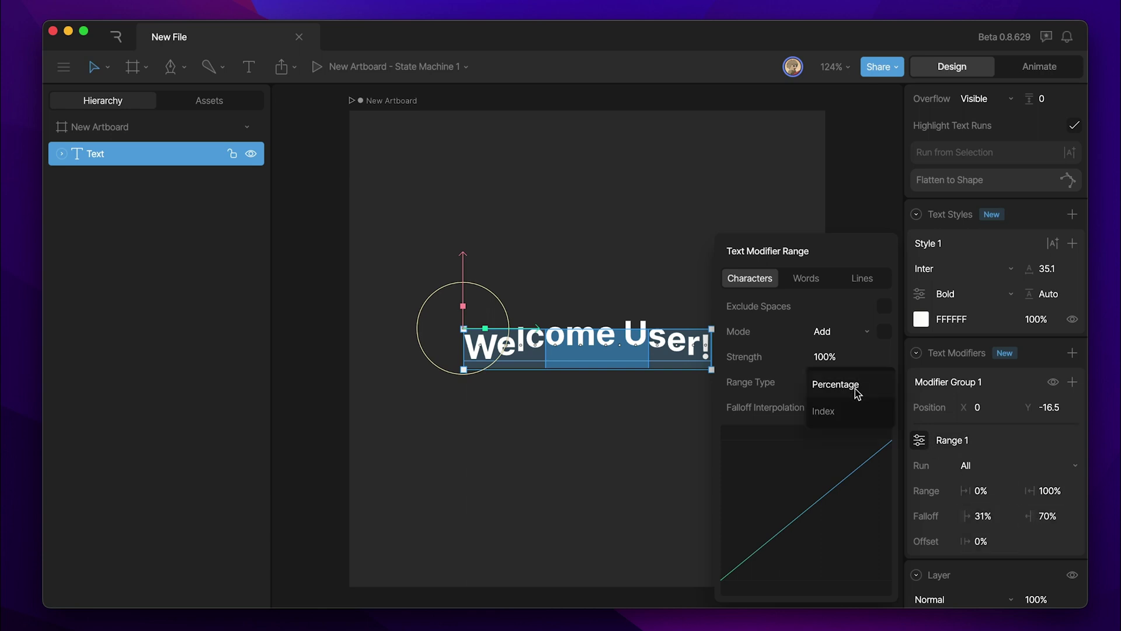
left_click(837, 416)
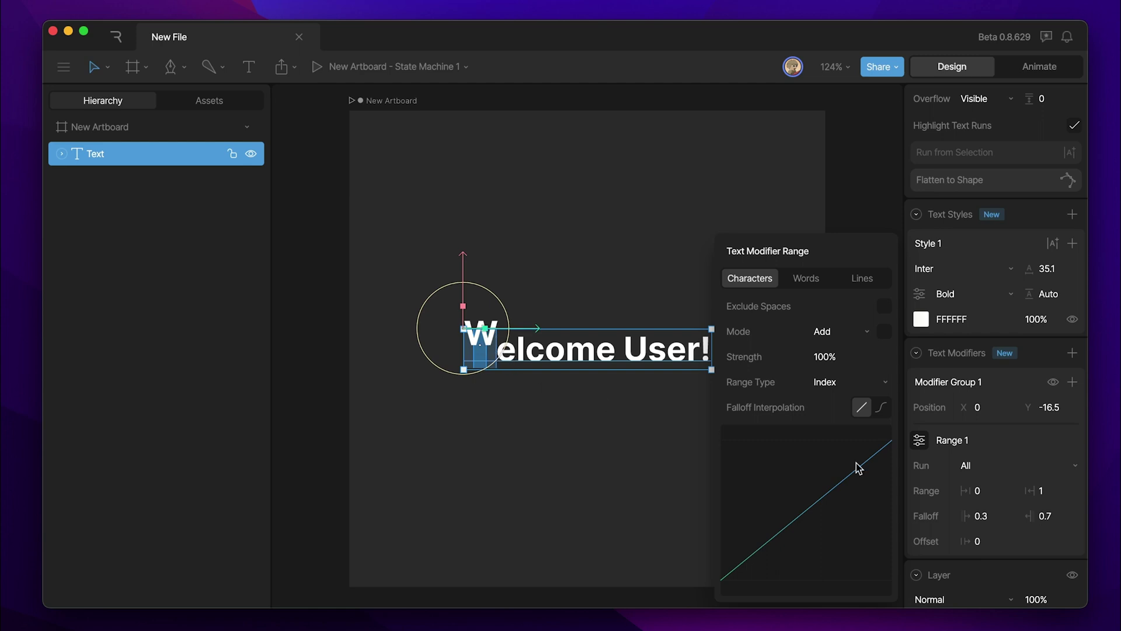
left_click(1077, 492)
left_click(1058, 495)
type("3")
key("Return")
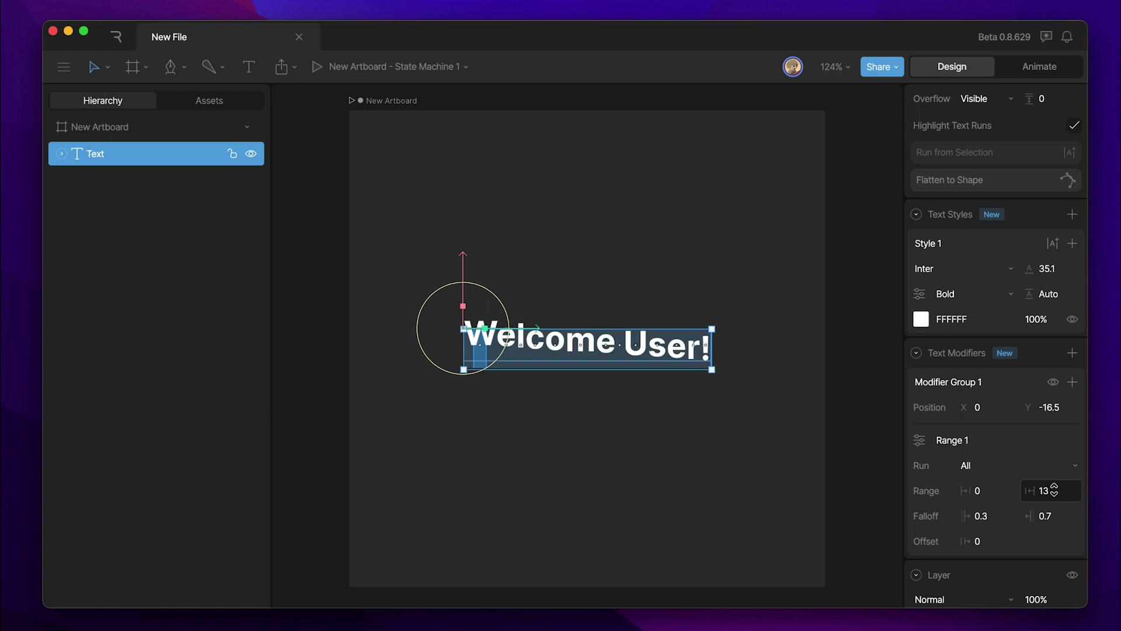
left_click(1054, 513)
type("13")
key("Return")
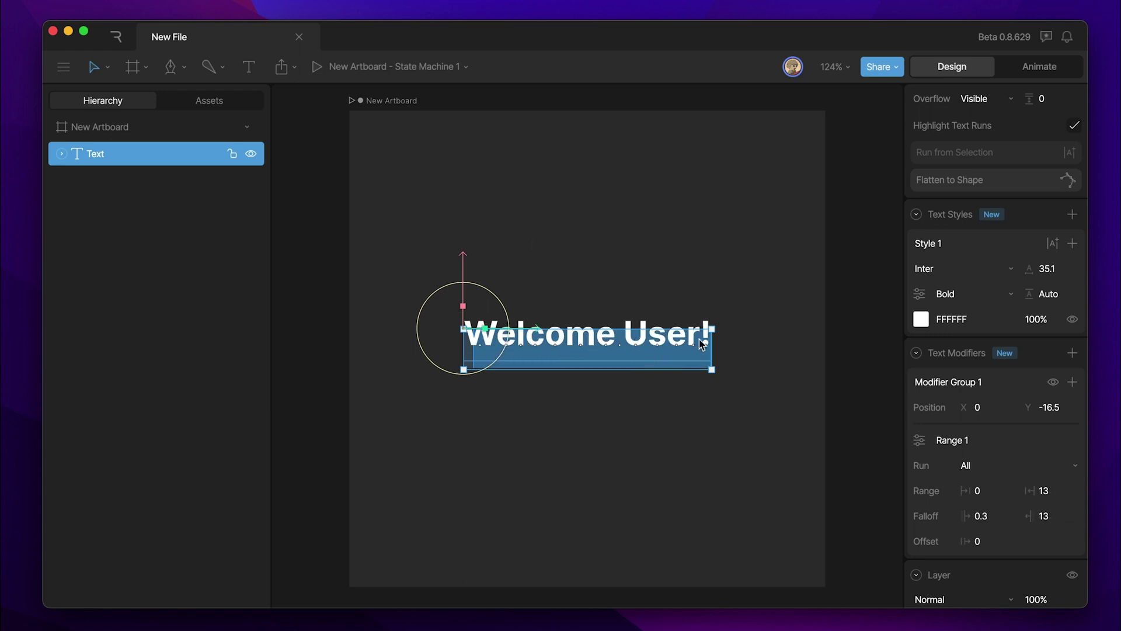
Step: Reduce the range end to 12, then 11, so "r!" is no longer shifted
left_click(1061, 492)
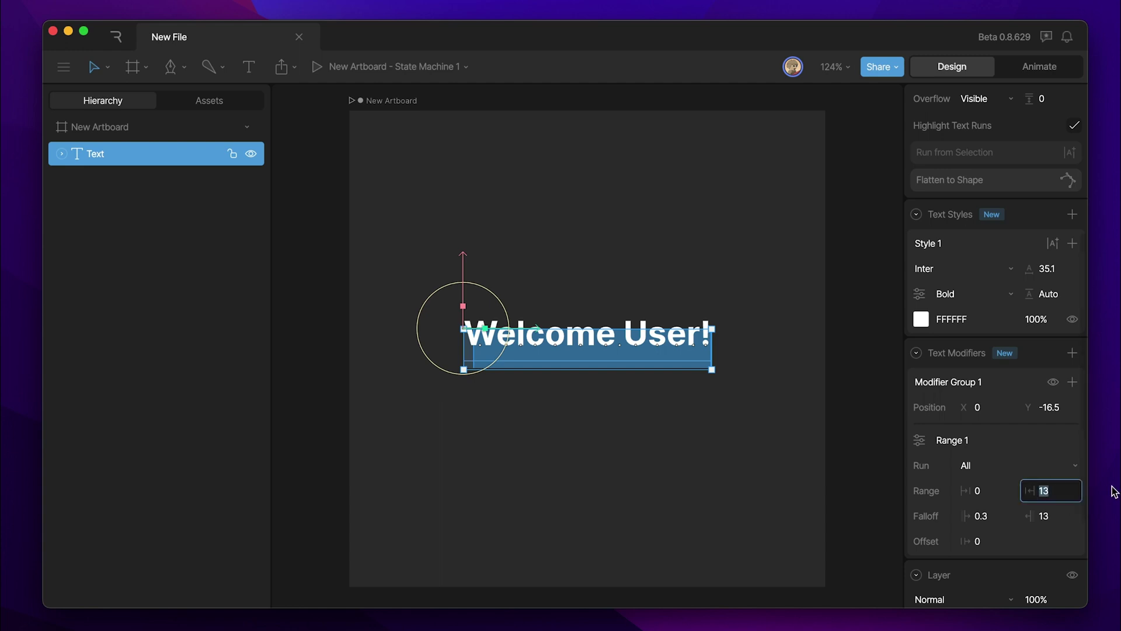
type("12")
key("Return")
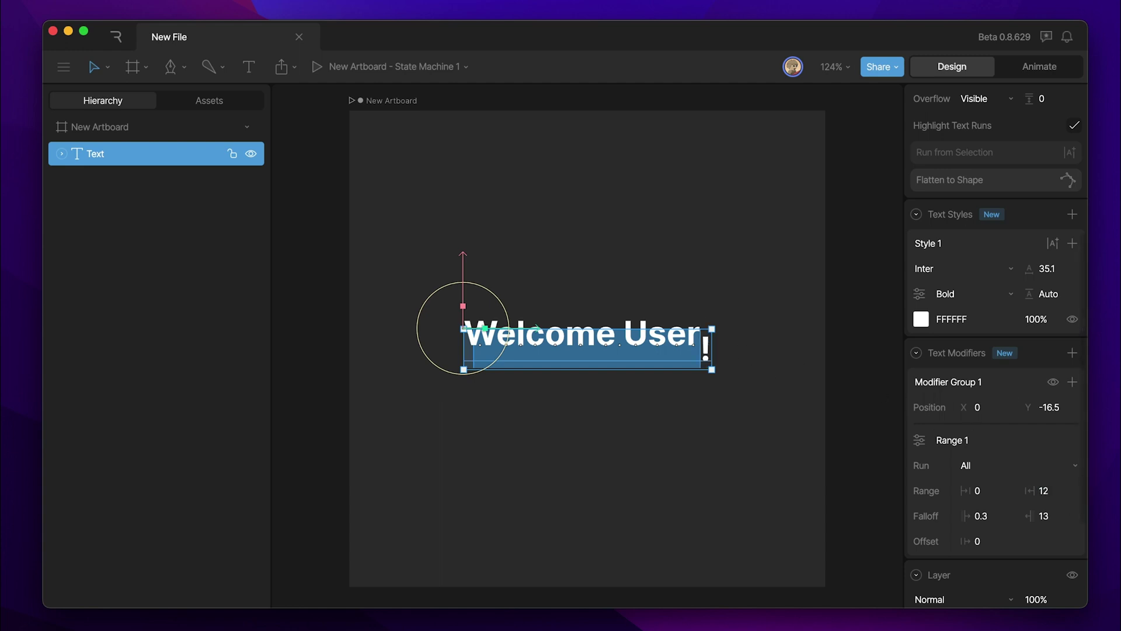
left_click(1061, 488)
type("11")
key("Return")
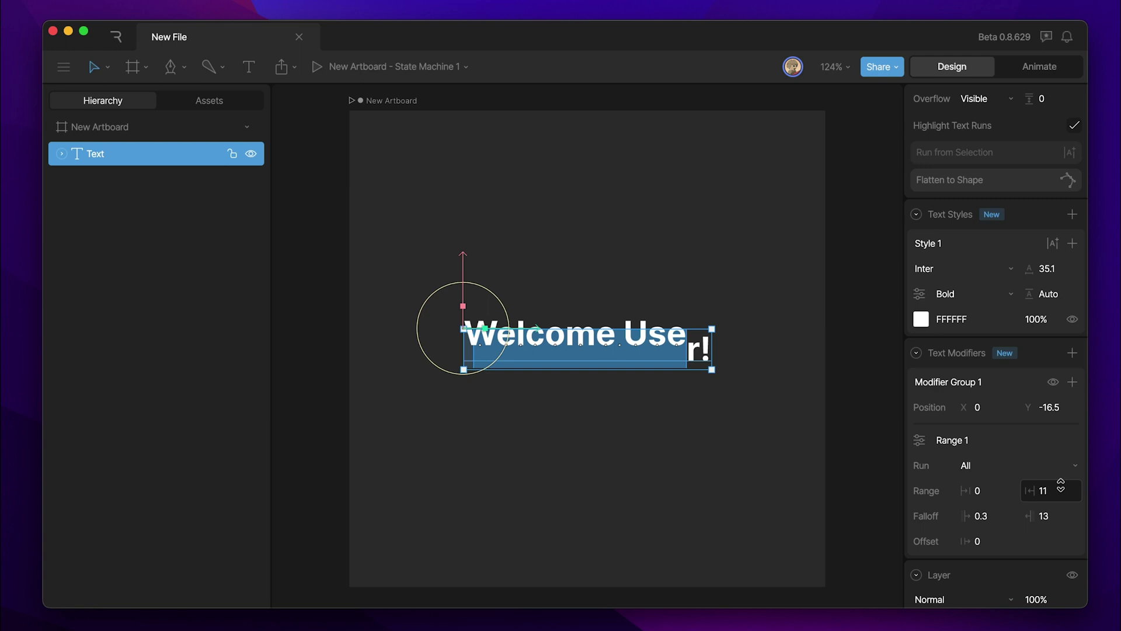
left_click(919, 439)
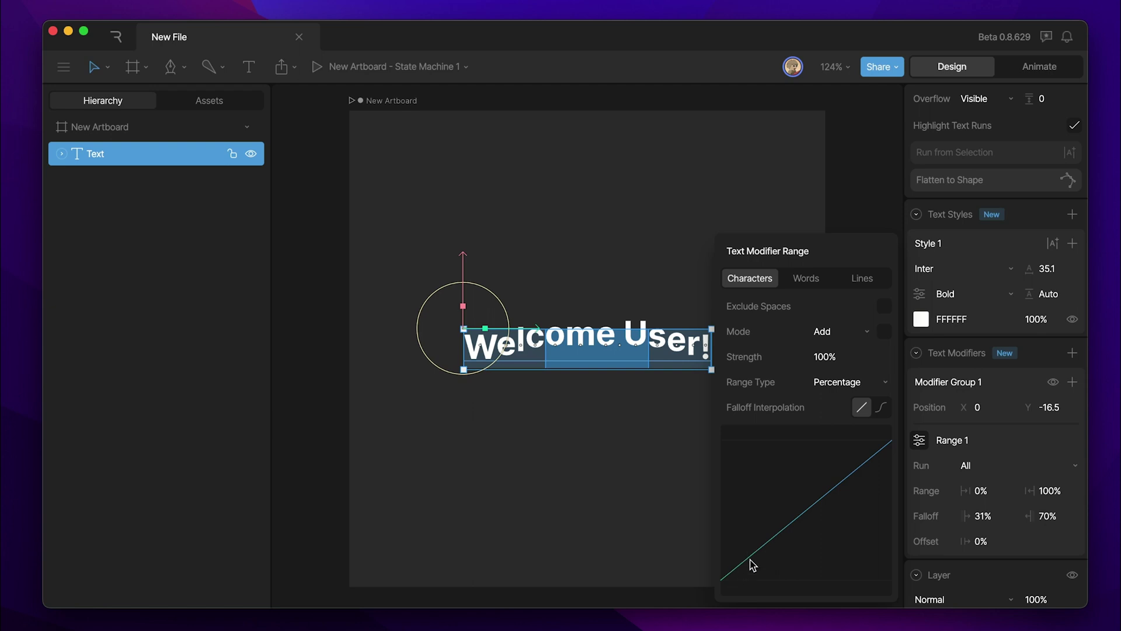
Step: Switch Range 1's falloff interpolation to an eased curve and drag its handles to reshape it
left_click(881, 409)
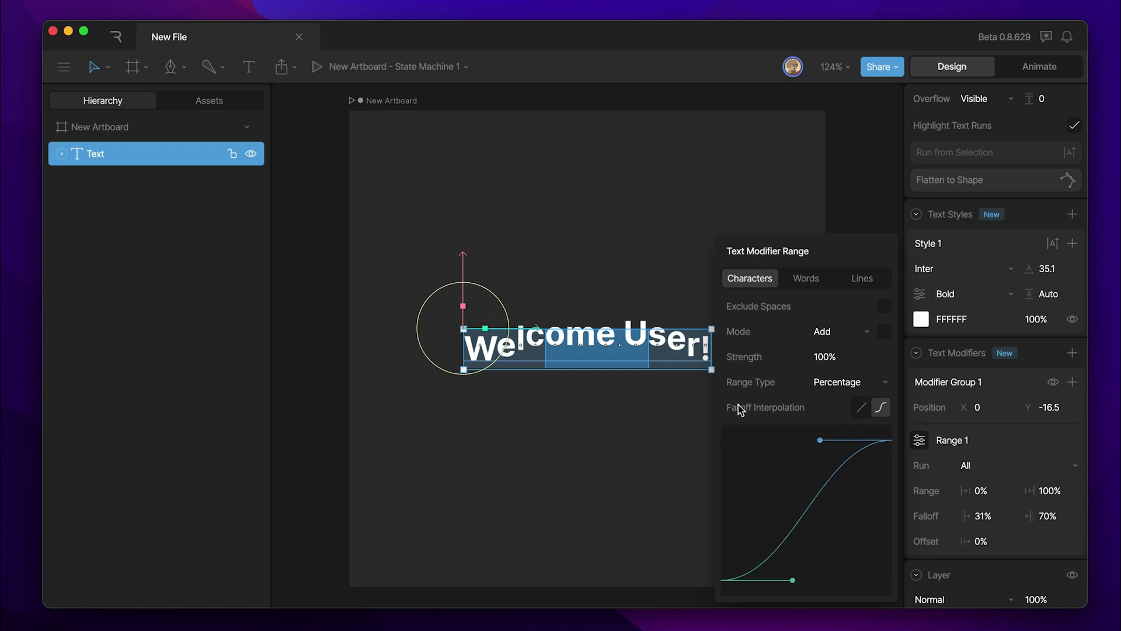
left_click_drag(793, 579, 842, 566)
left_click_drag(820, 441, 891, 544)
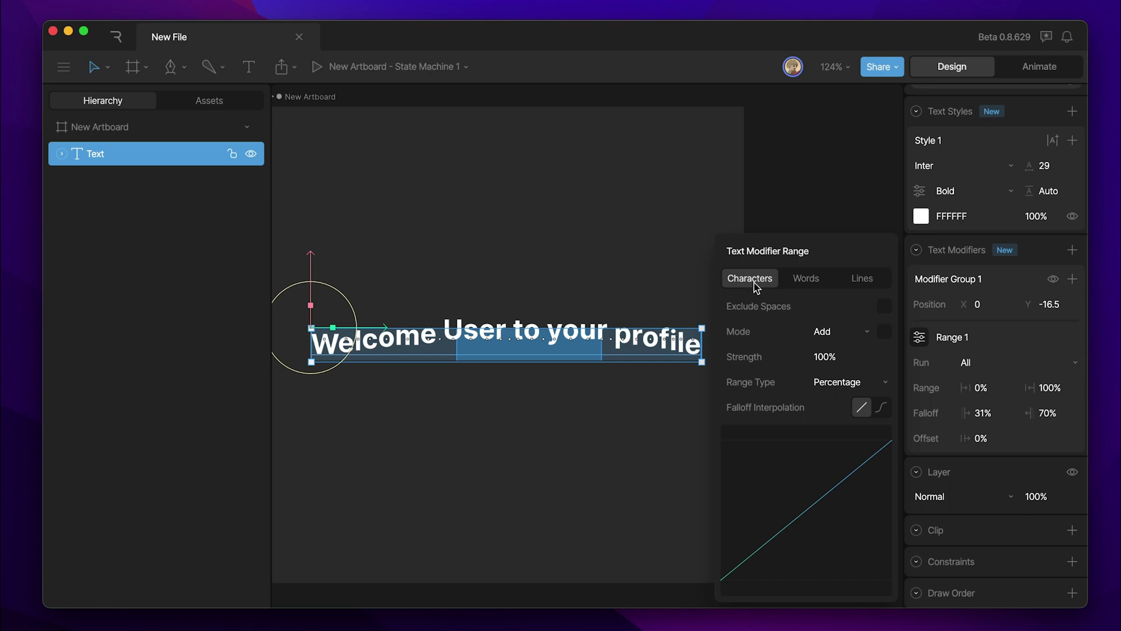
Step: Apply the range per word, then per line, scrubbing Offset each time to lift "User to"
left_click(808, 281)
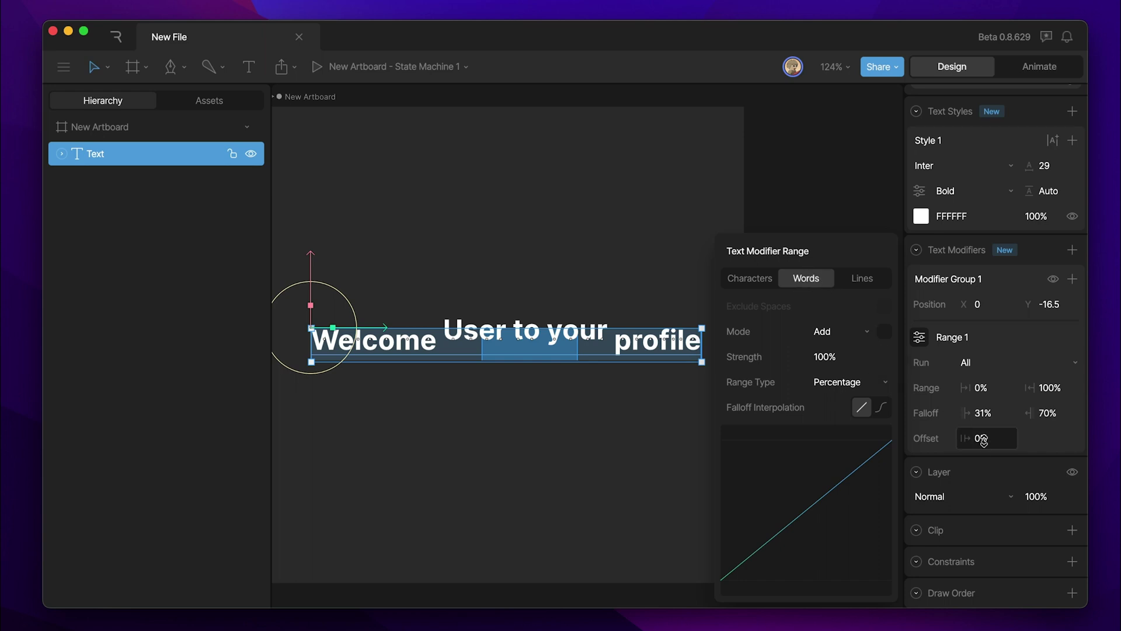
left_click_drag(986, 434, 996, 601)
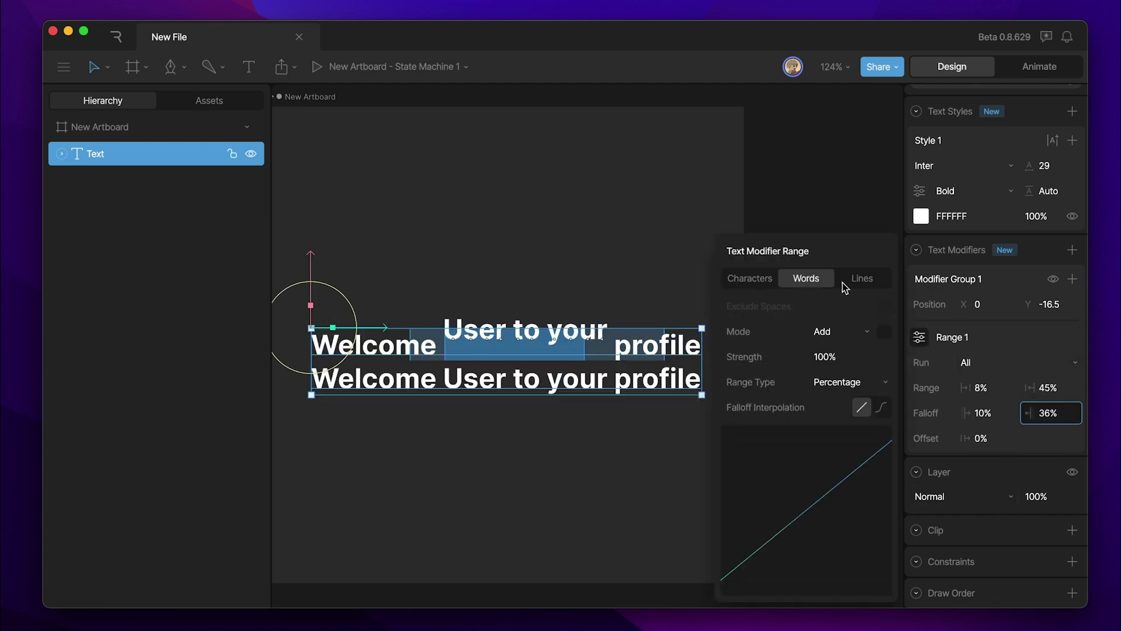
left_click(856, 281)
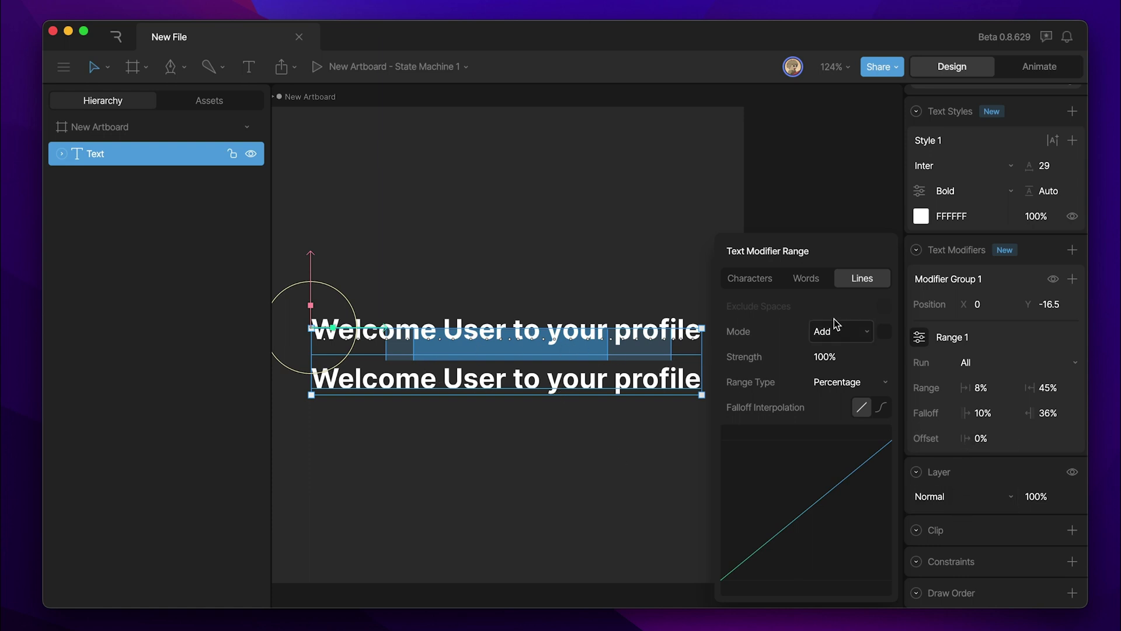
left_click_drag(986, 438, 972, 277)
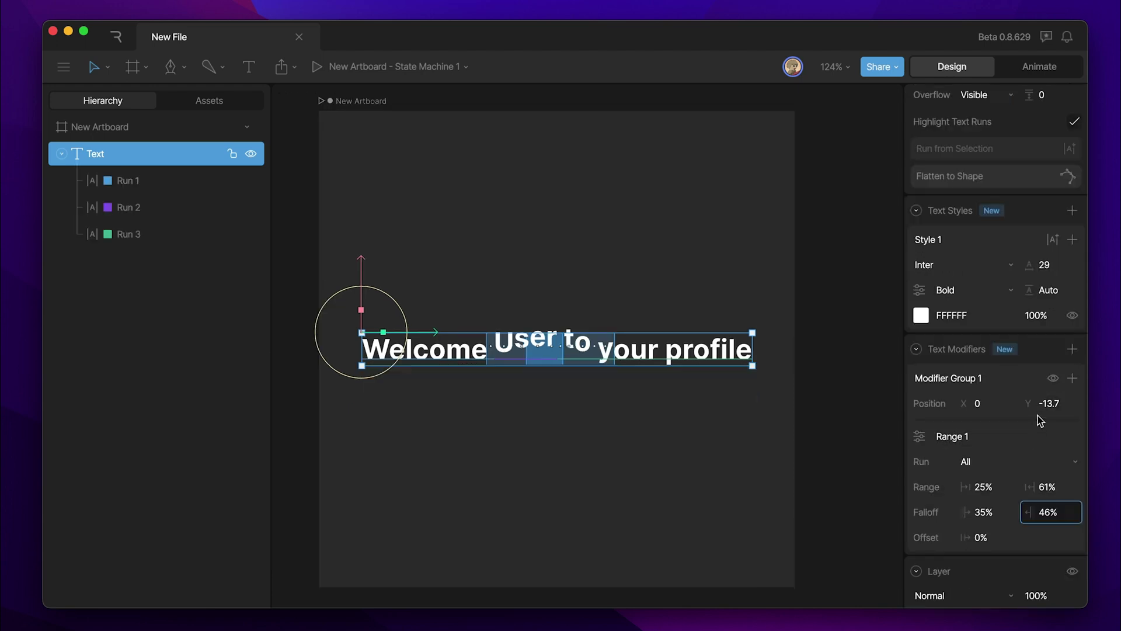
Step: Rename Modifier Group 1 to "Position Modifier" and hide its effect with the eye toggle
double_click(988, 378)
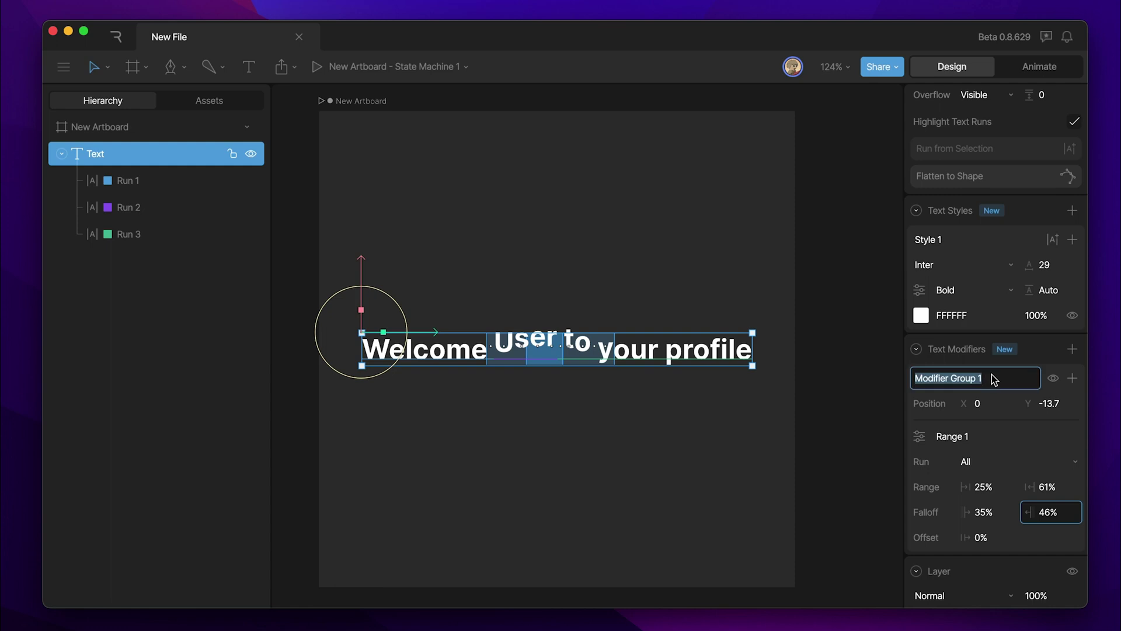
type("Position")
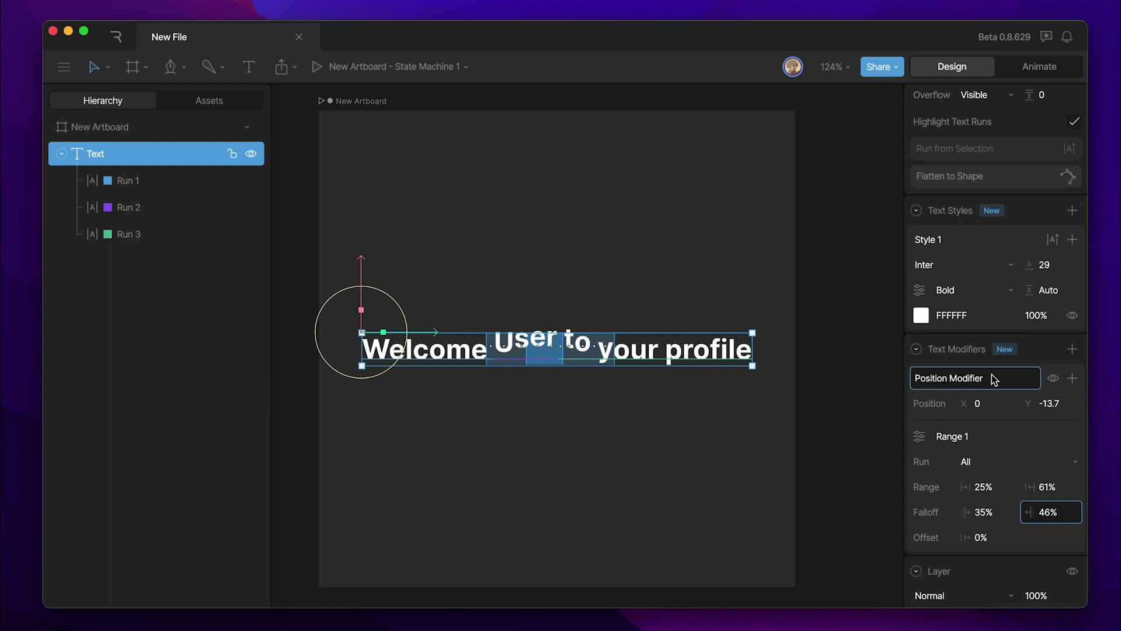
left_click(1053, 378)
left_click(1053, 378)
left_click(1053, 378)
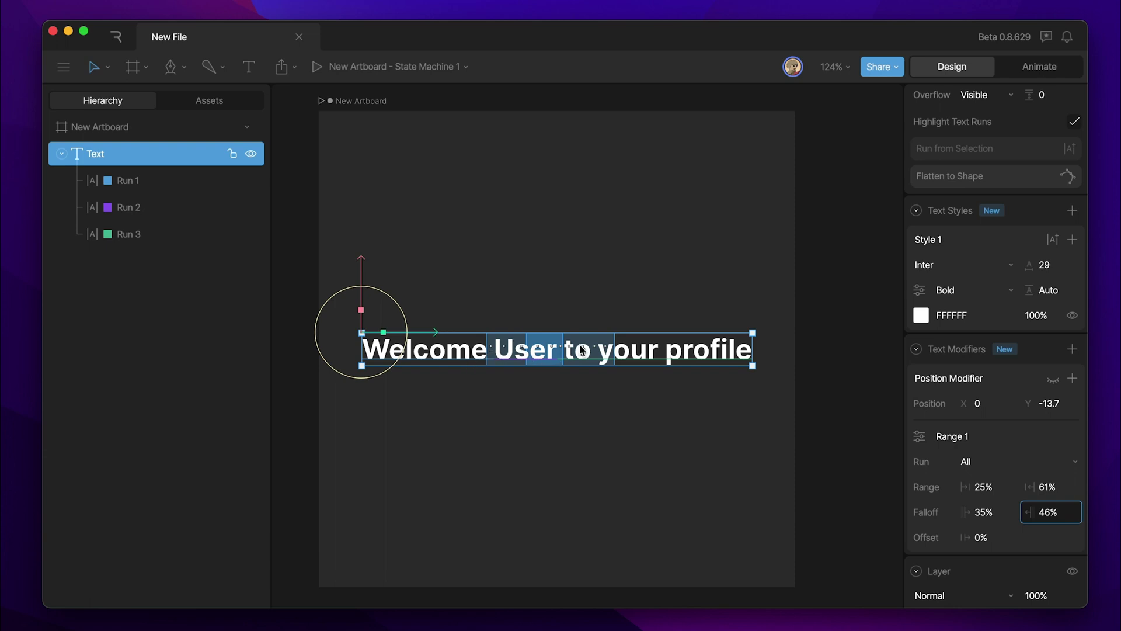
Step: Inspect Run 1 (Welcome), Run 2 (User) and Run 3 (to your profile), then reselect the Text
left_click(147, 185)
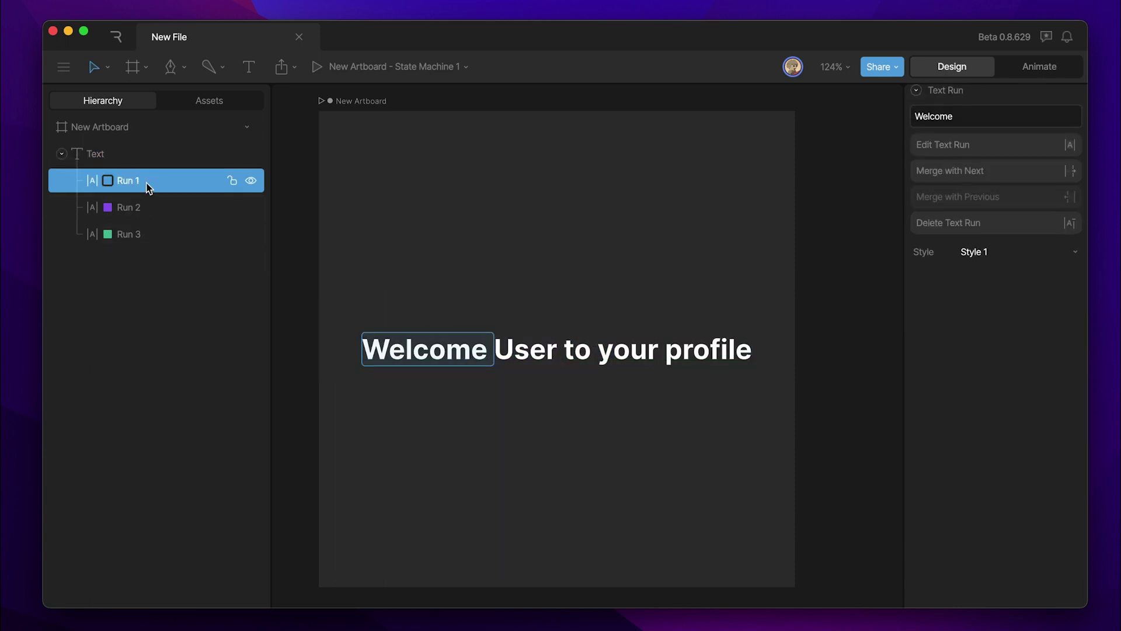
left_click(169, 213)
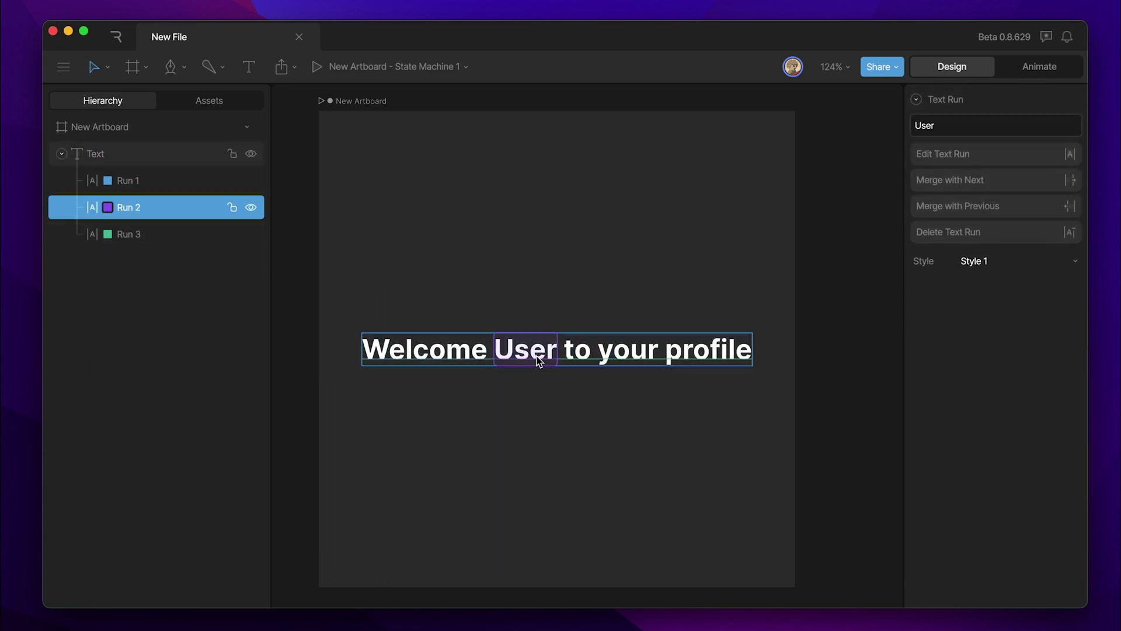
left_click(136, 235)
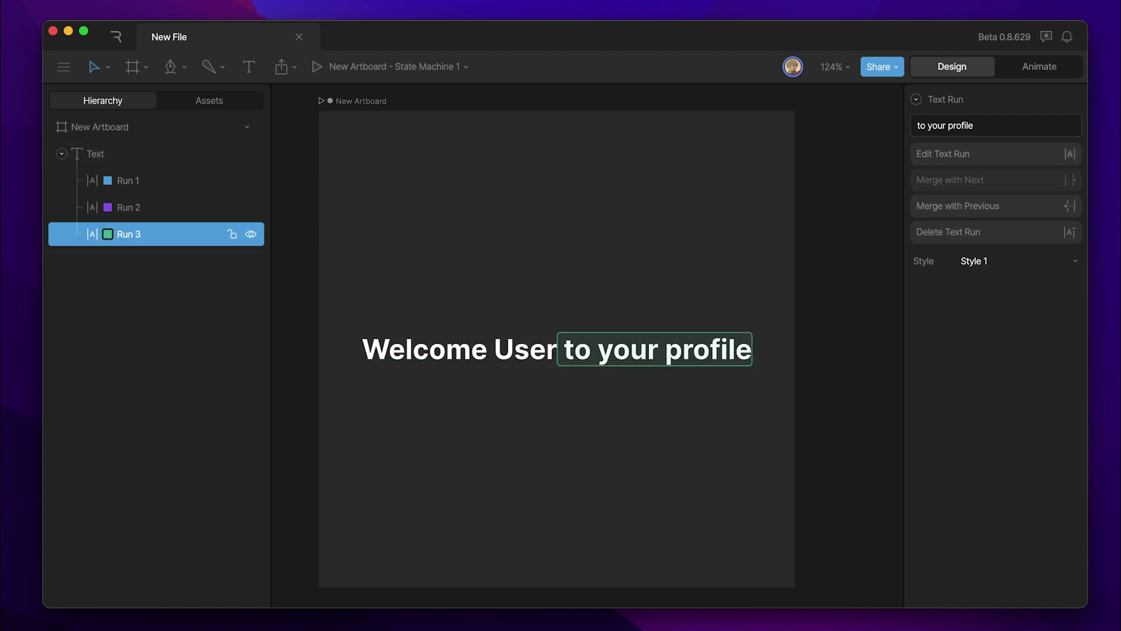
key("Escape")
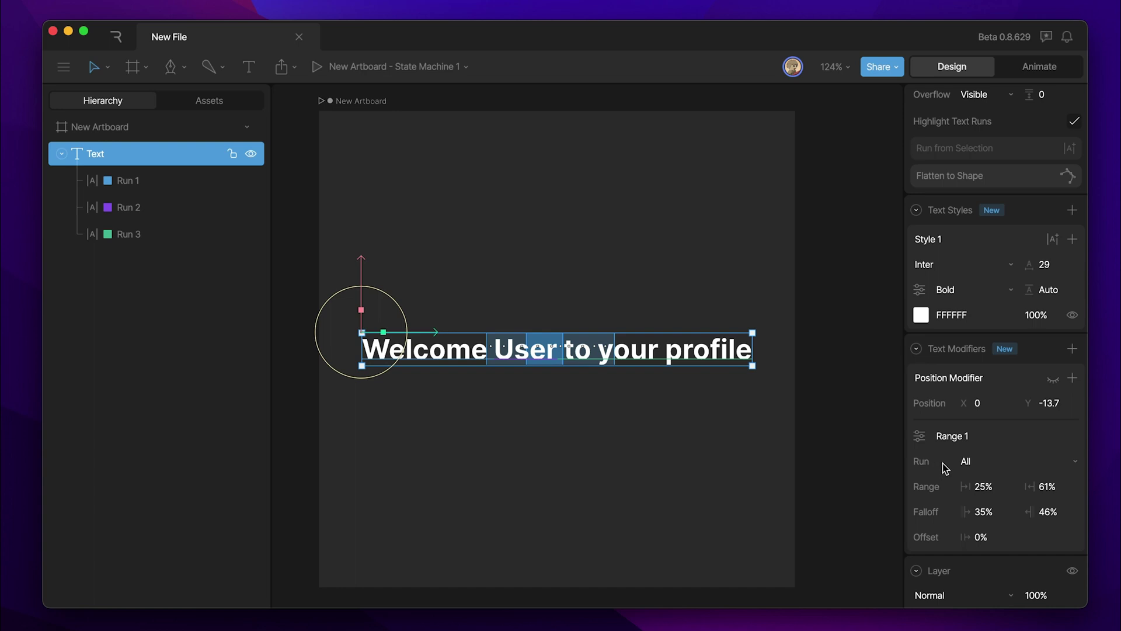
Step: Limit the range to Run 2, turn the Position Modifier back on, and nudge the offset to 14%
left_click(1004, 460)
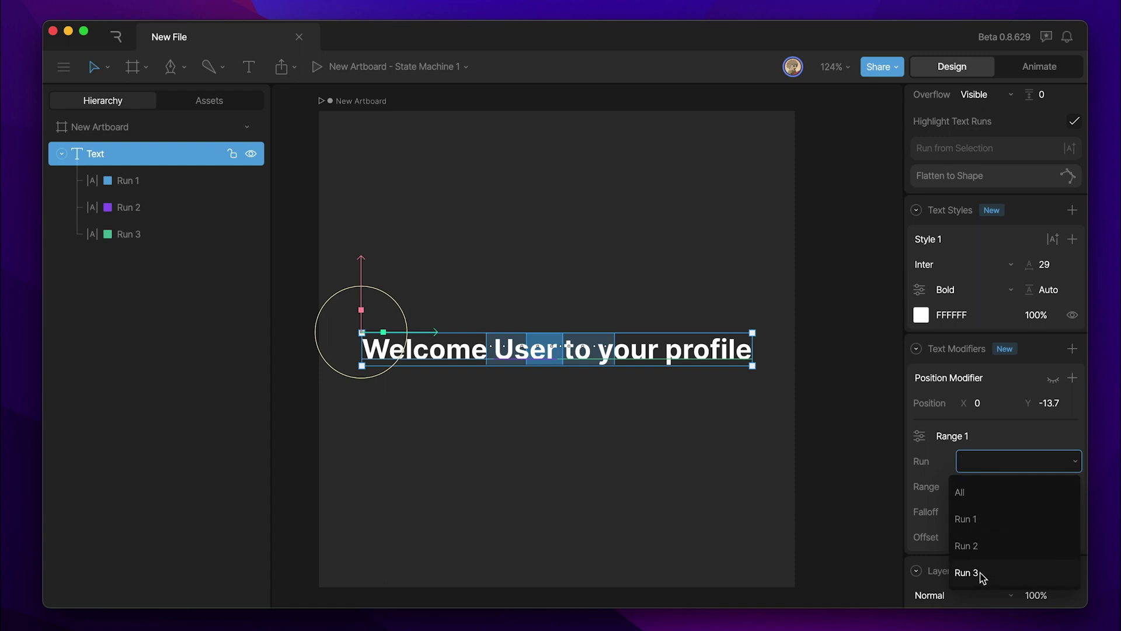
scroll(988, 572, "down", 2)
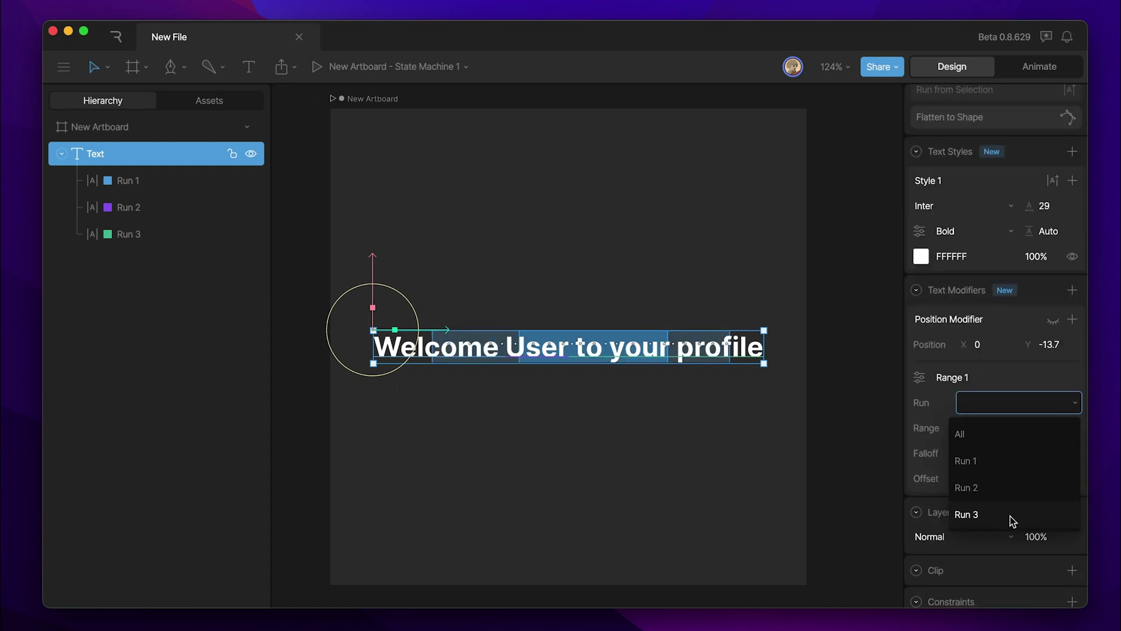
left_click(991, 491)
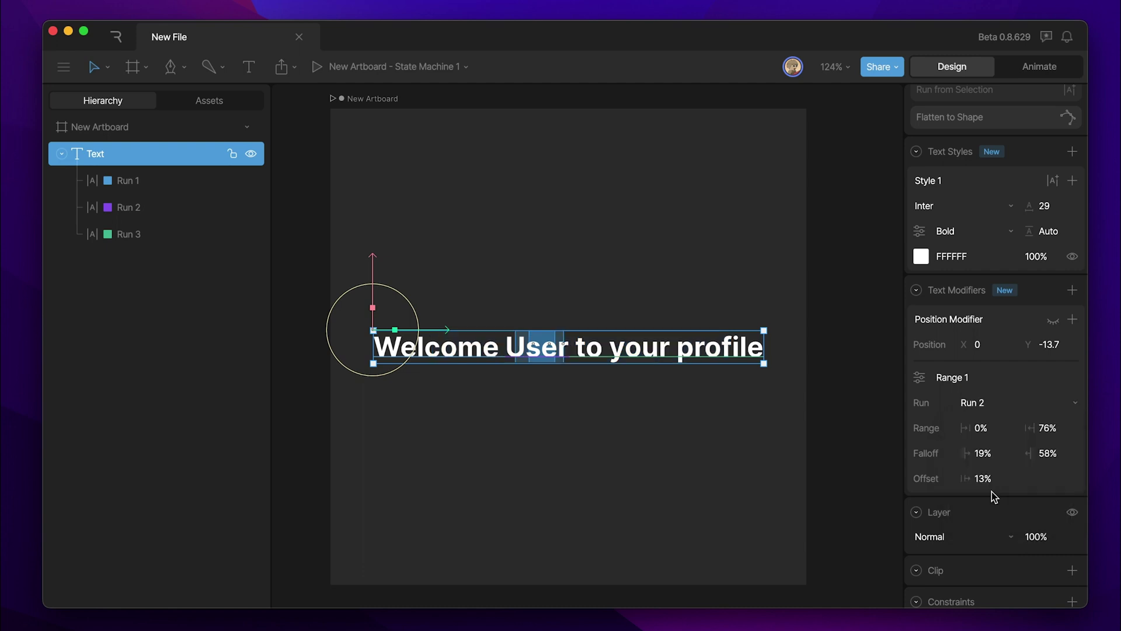
left_click(1053, 321)
left_click_drag(984, 479, 949, 148)
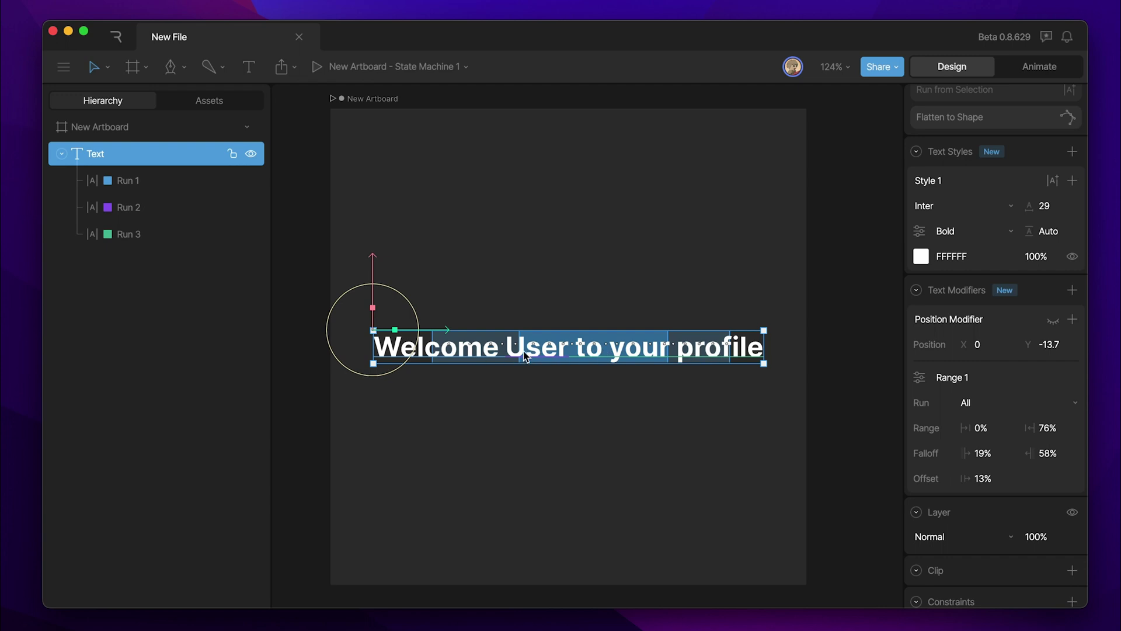
Step: Uncheck Modifier Range in the 124% zoom menu to hide the canvas highlights
left_click(834, 68)
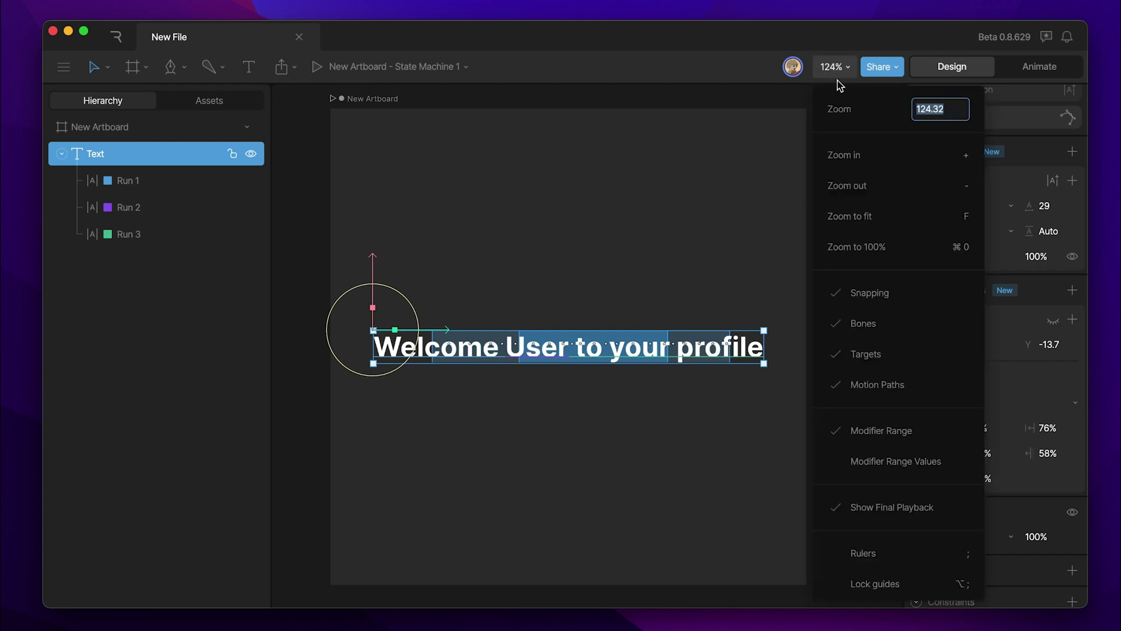
left_click(904, 434)
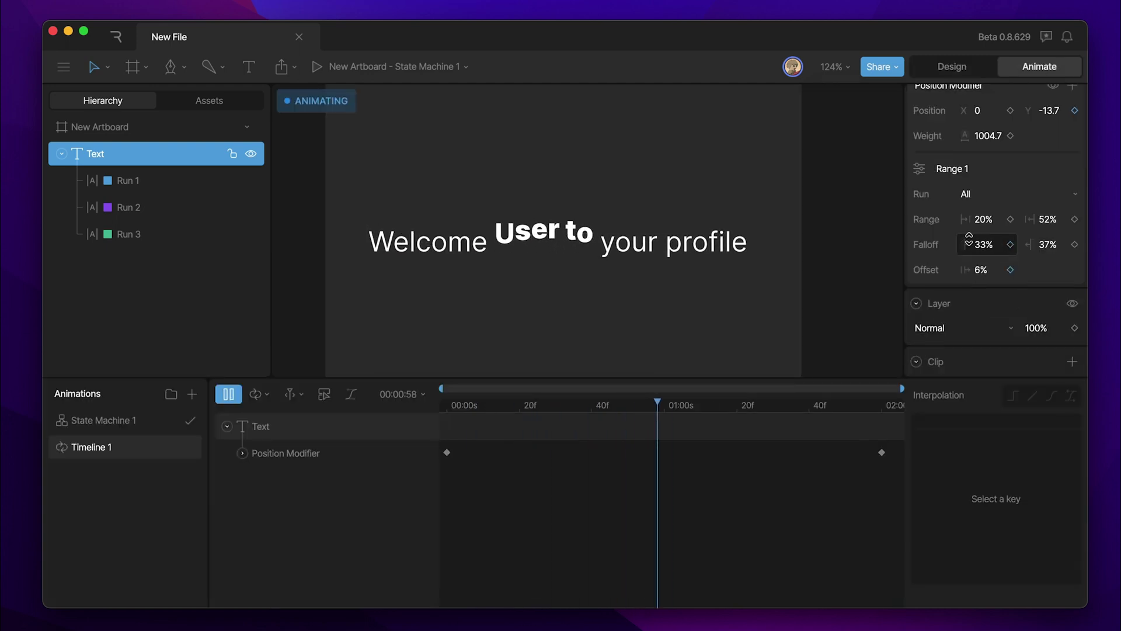
Step: Scroll up and back down to review Range 1's 20%–52% range, 33%–37% falloff and 6% offset
scroll(992, 187, "up", 3)
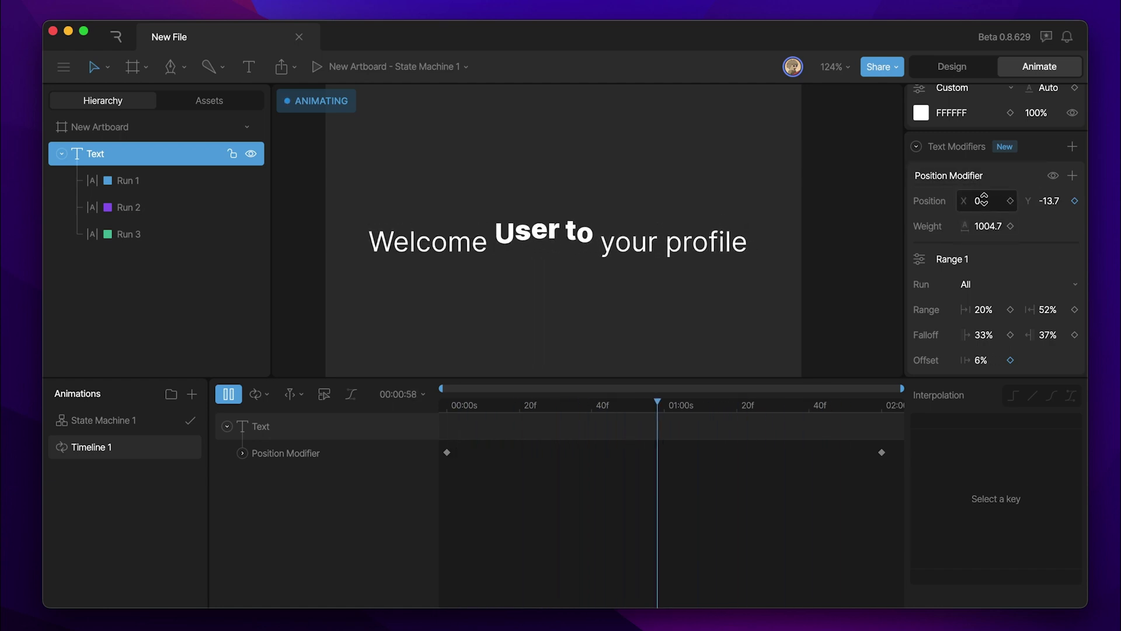
scroll(1004, 280, "down", 2)
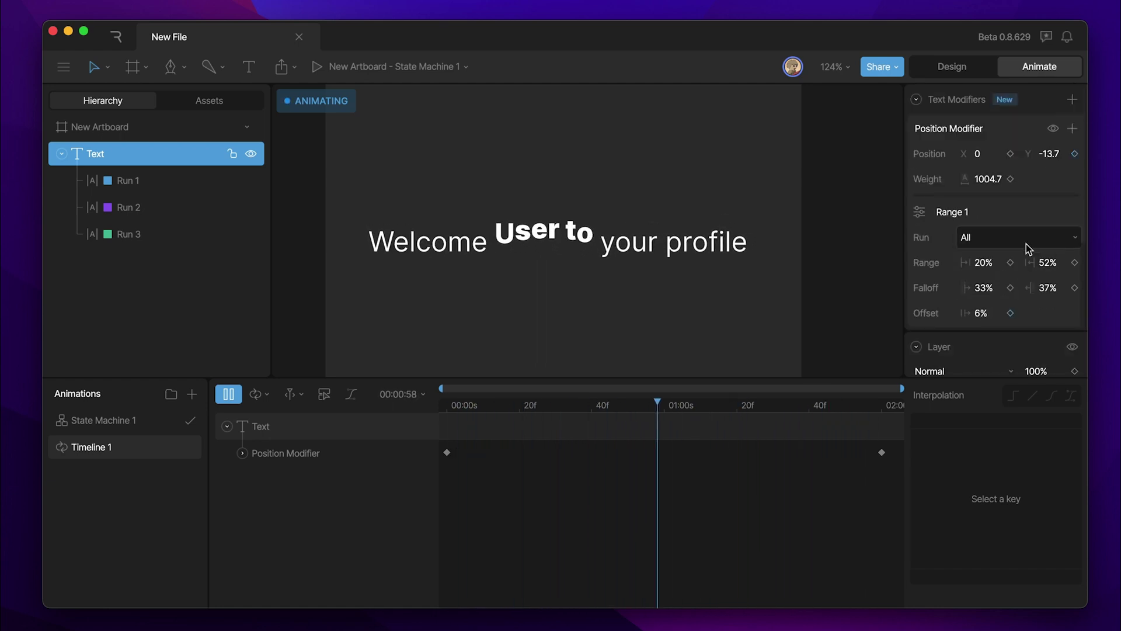